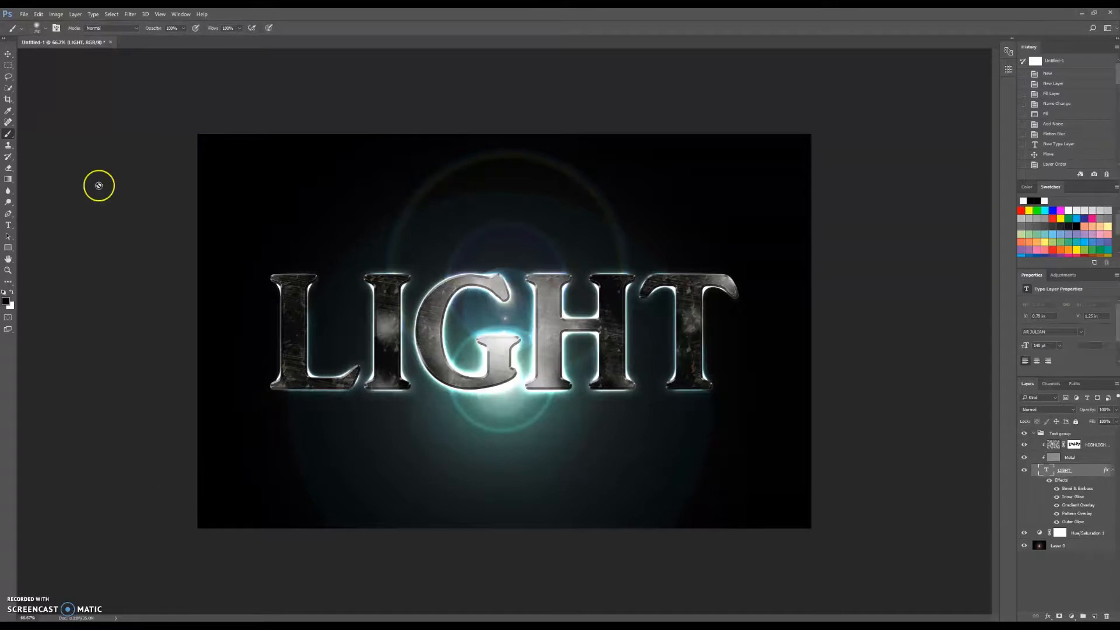
# Create a new 7 x 4.5 inch RGB document at 300 pixels/inch with a white background.
pyautogui.click(570, 242)
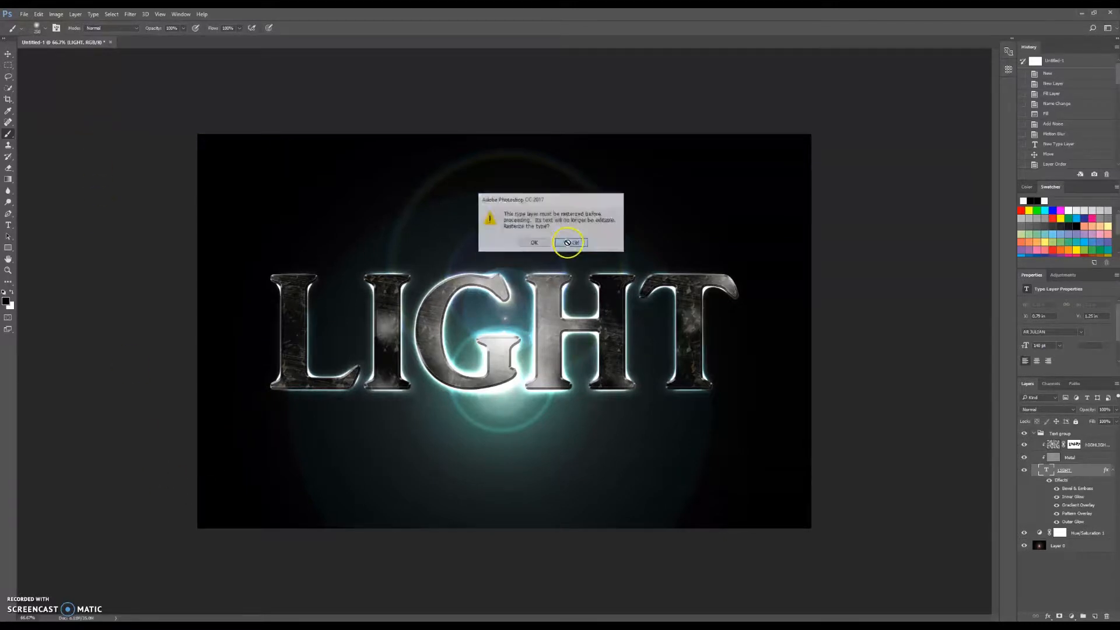
pyautogui.click(24, 14)
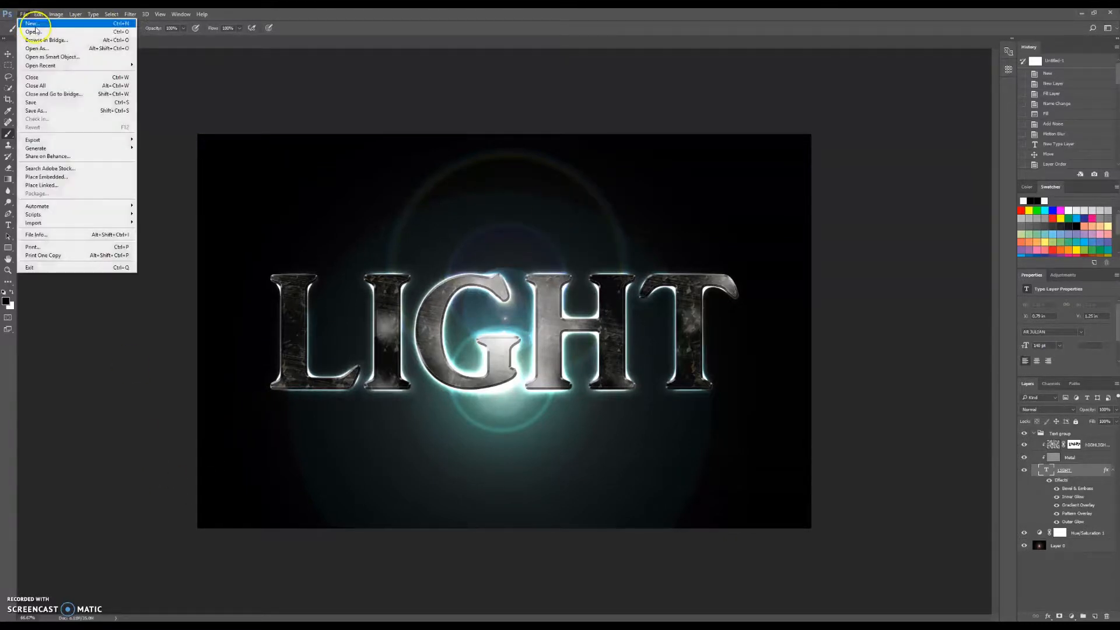
pyautogui.click(32, 24)
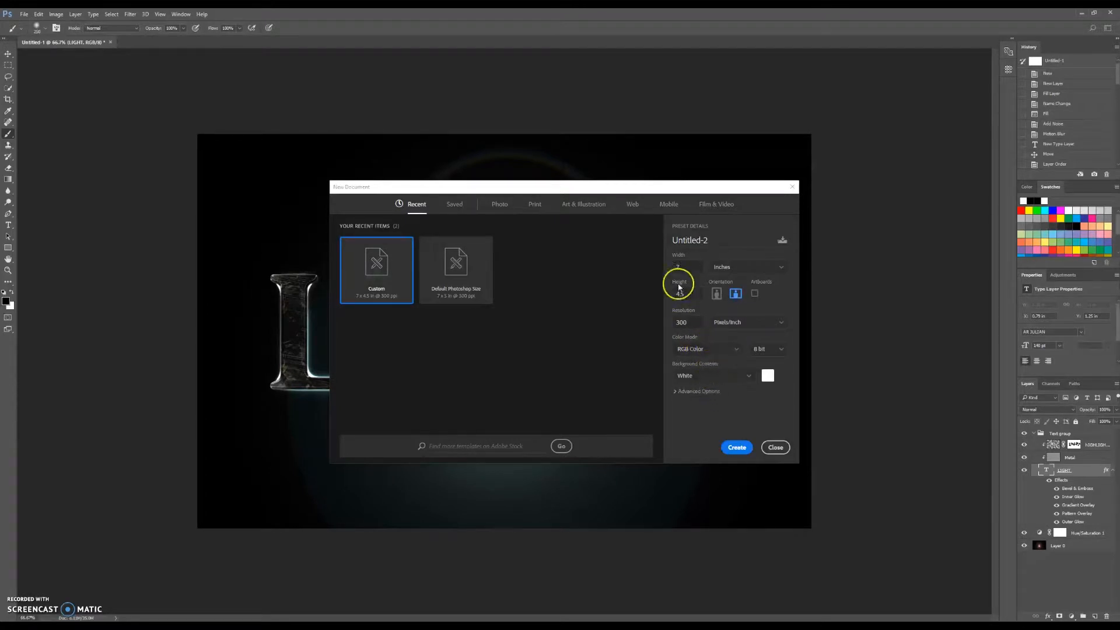
pyautogui.click(737, 447)
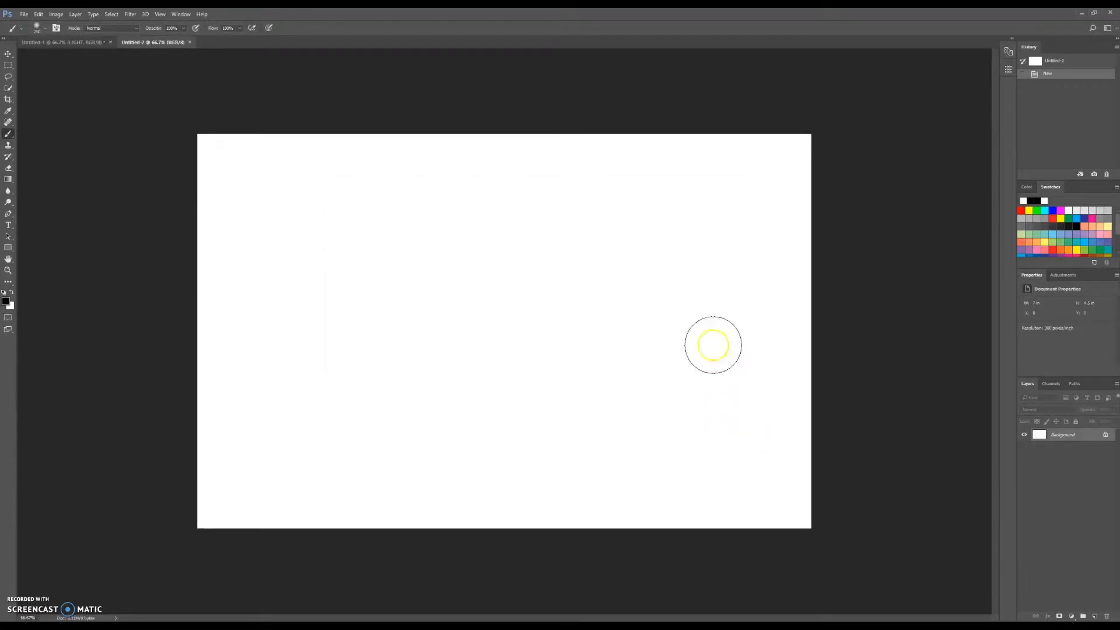
# Fill the background layer with black and add a new layer named Metal above it.
pyautogui.click(1095, 434)
pyautogui.hotkey('alt', 'BackSpace')
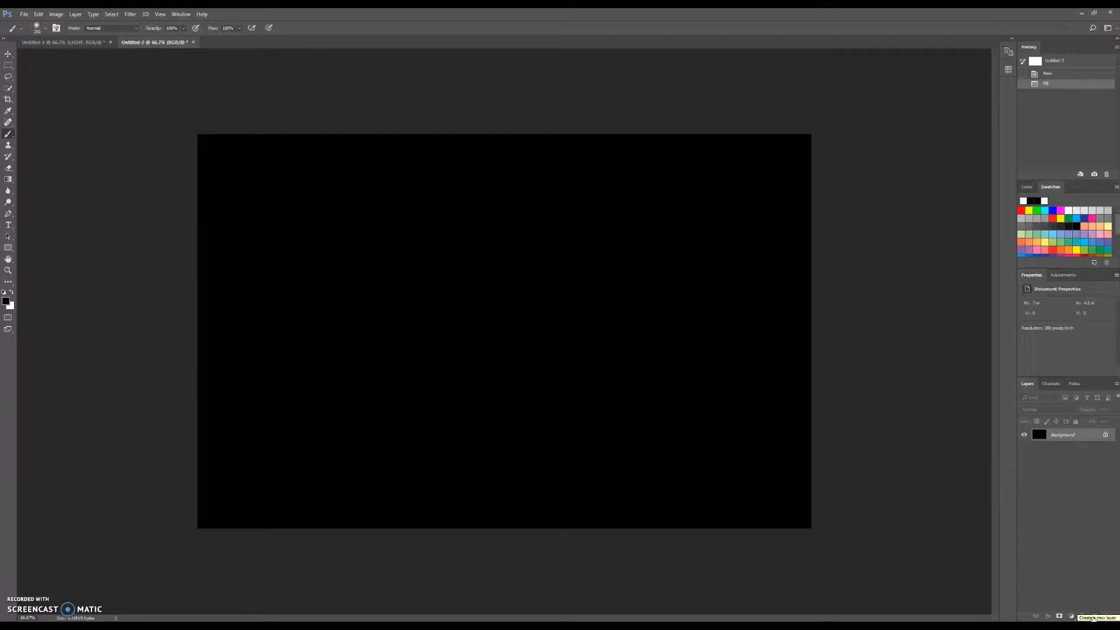
pyautogui.click(1094, 616)
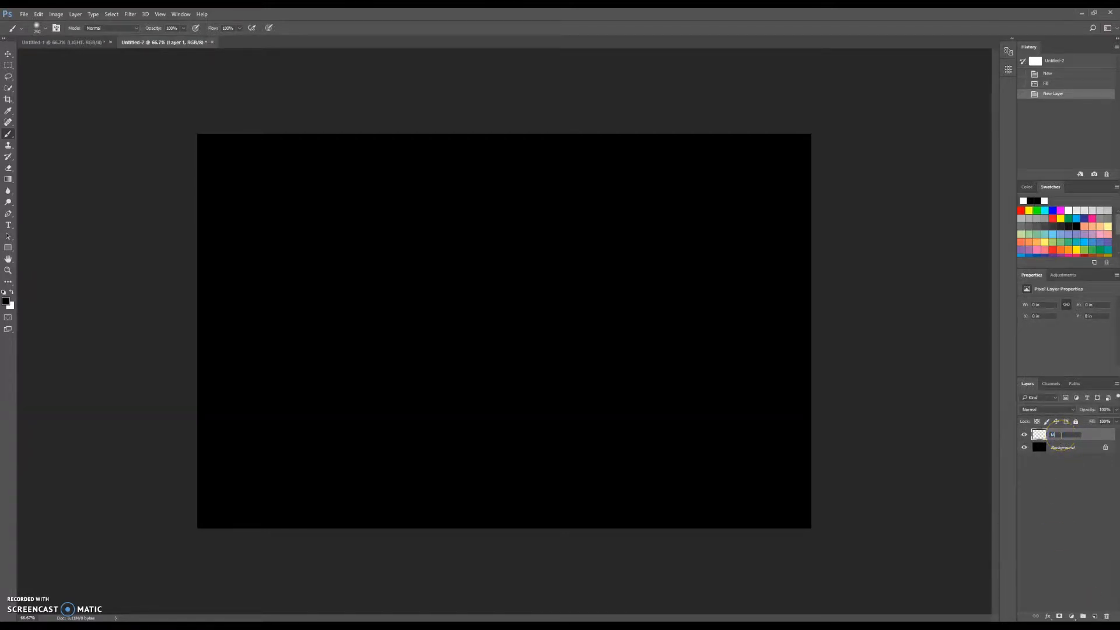
pyautogui.press('Return')
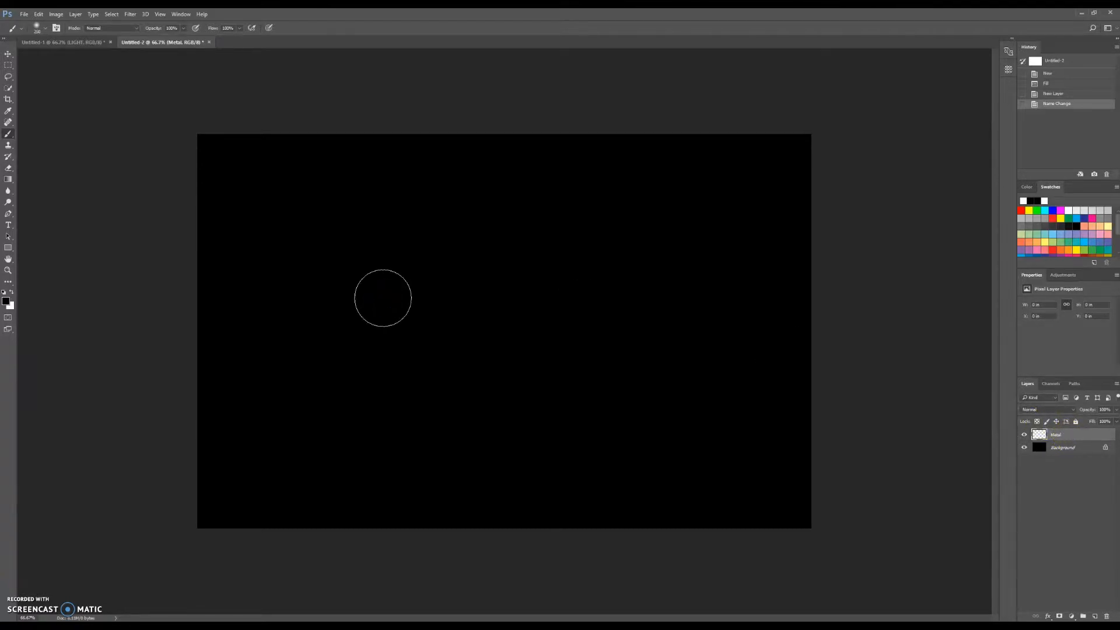
# Fill the Metal layer with the solid mid-gray color #818181.
pyautogui.click(38, 14)
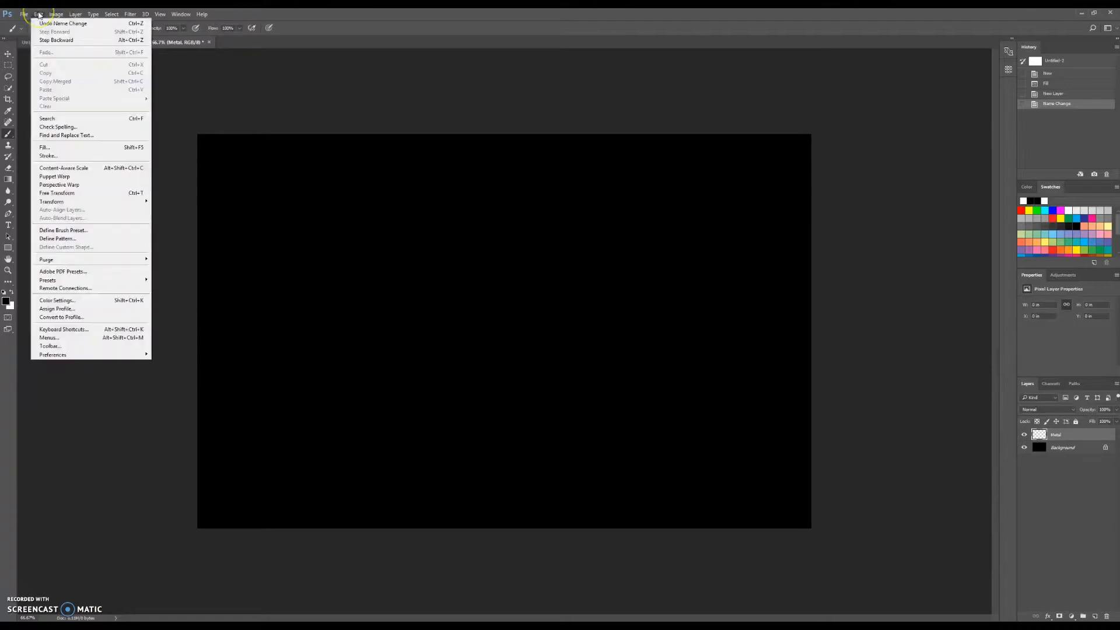
pyautogui.click(55, 151)
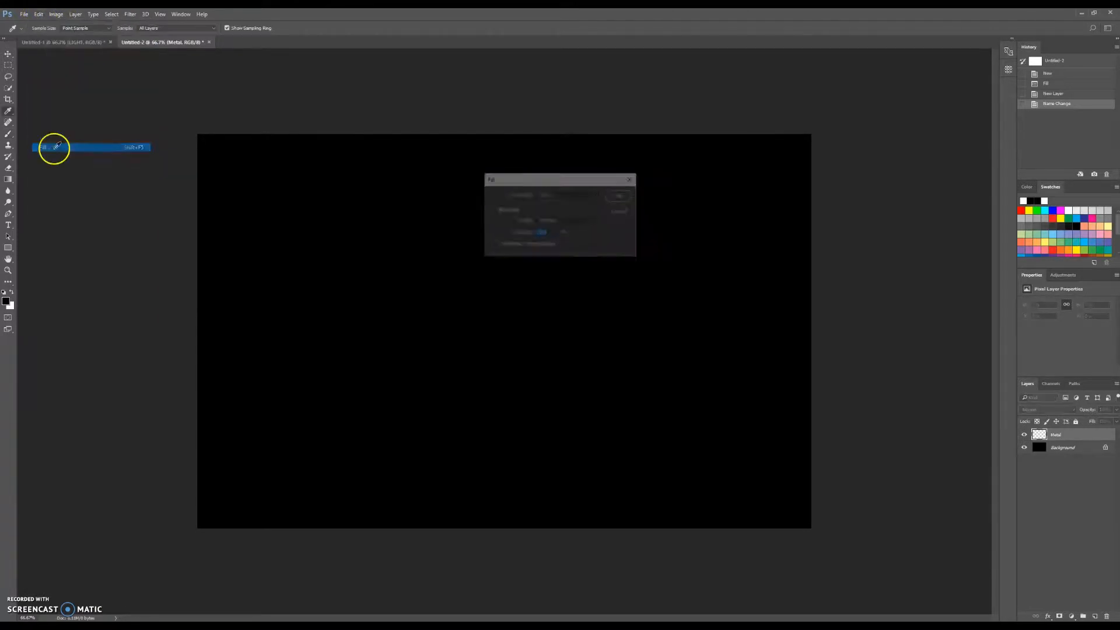
pyautogui.click(565, 197)
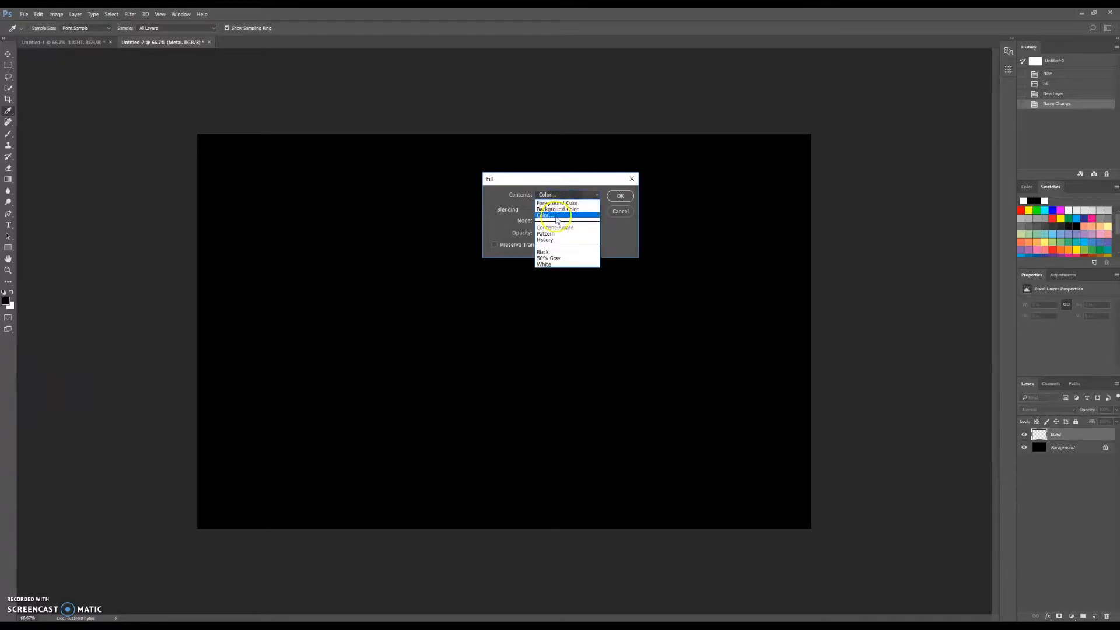
pyautogui.click(555, 215)
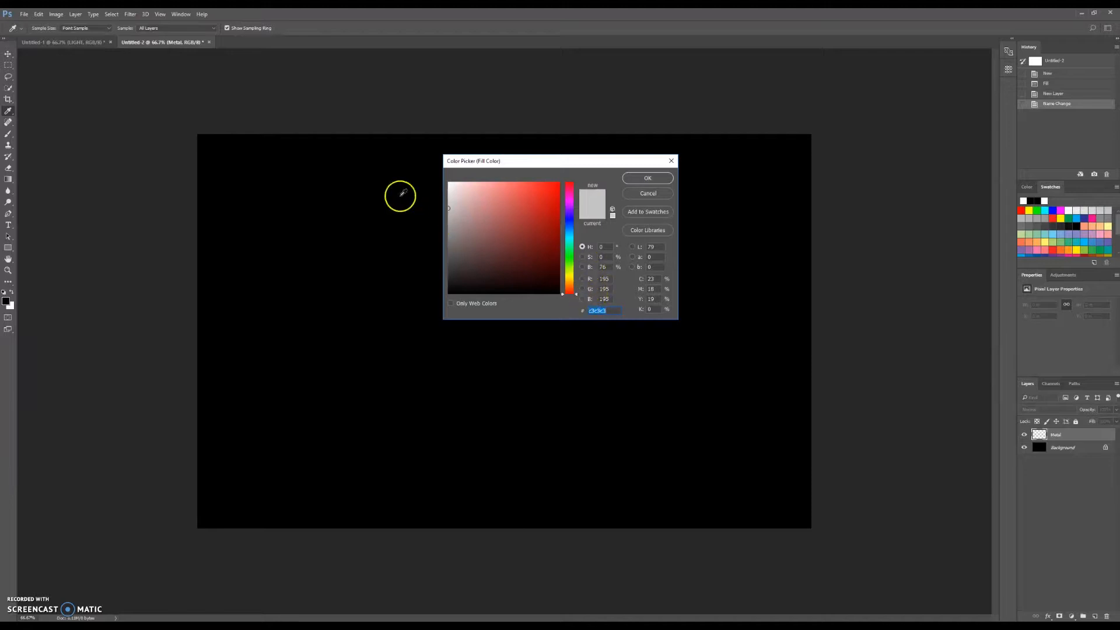
pyautogui.click(450, 210)
pyautogui.moveTo(450, 210)
pyautogui.mouseDown()
pyautogui.moveTo(453, 255)
pyautogui.moveTo(448, 236)
pyautogui.mouseUp()
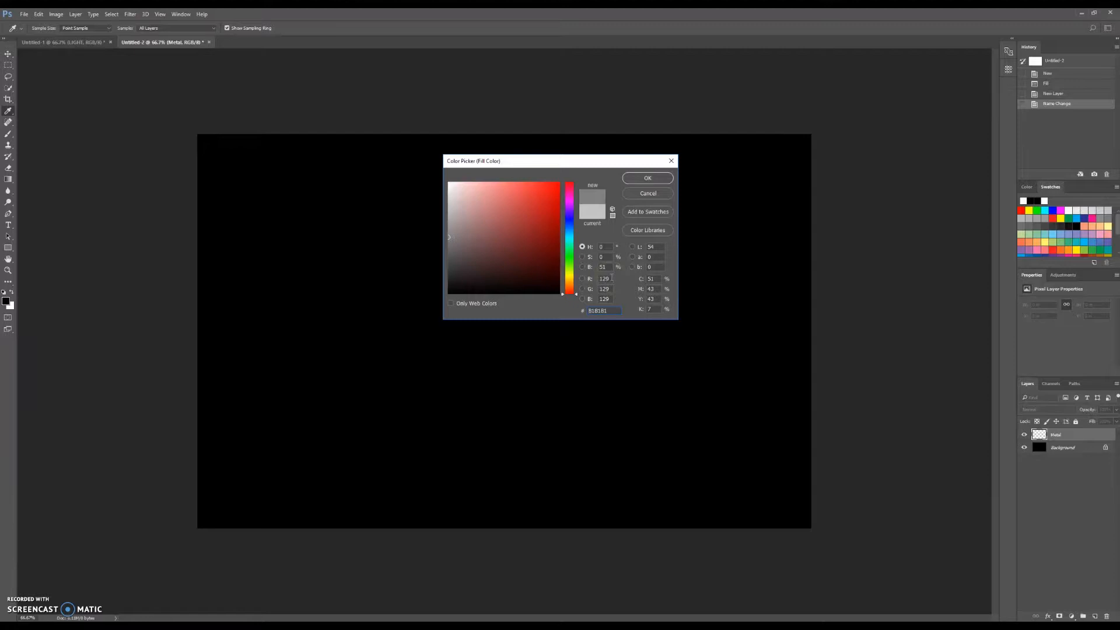
pyautogui.click(646, 179)
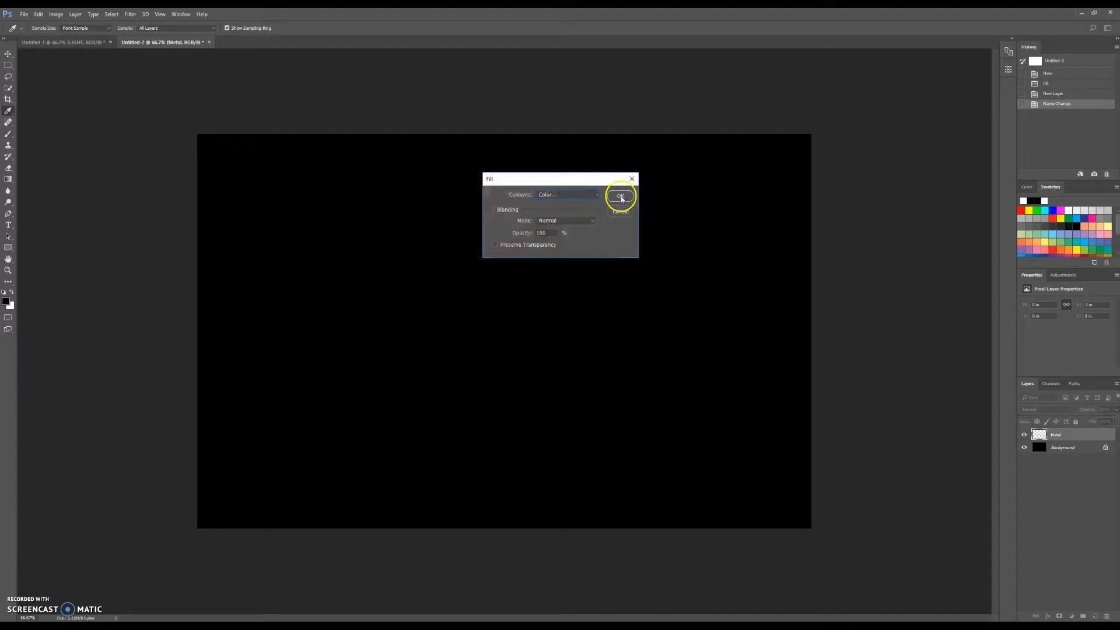
pyautogui.click(620, 196)
pyautogui.press('b')
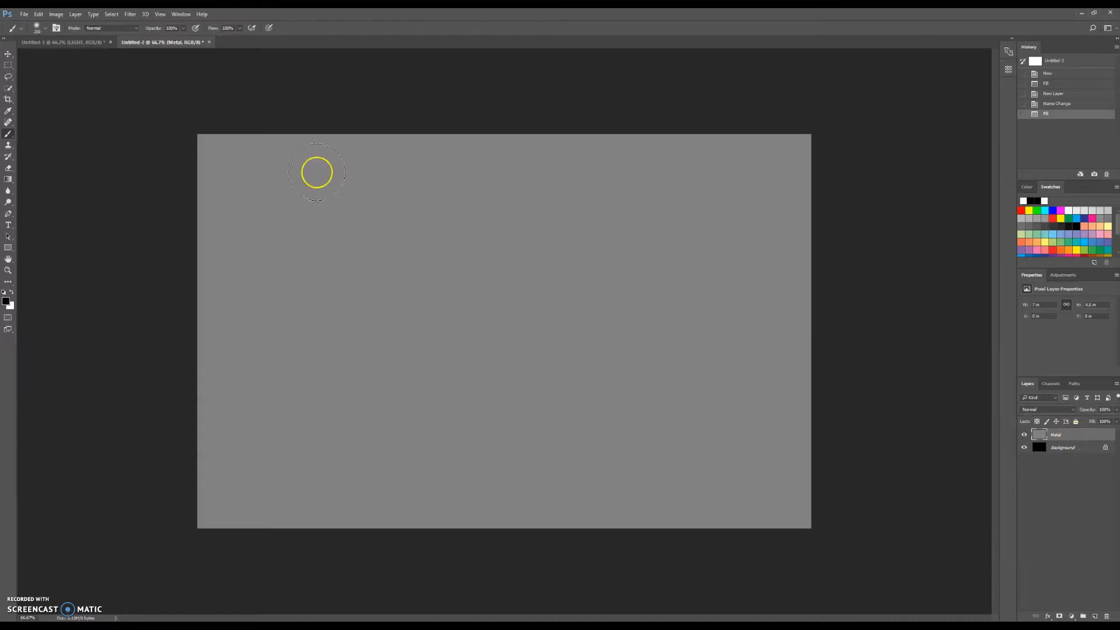
# Add 150% monochromatic Gaussian noise to the Metal layer.
pyautogui.click(129, 14)
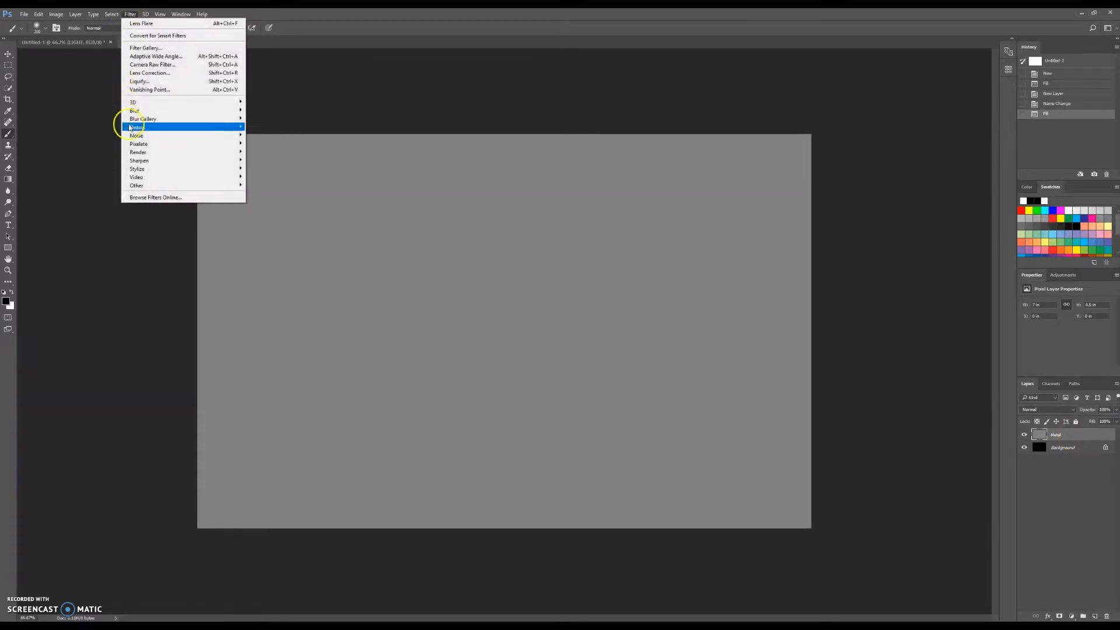
pyautogui.moveTo(139, 135)
pyautogui.click(96, 136)
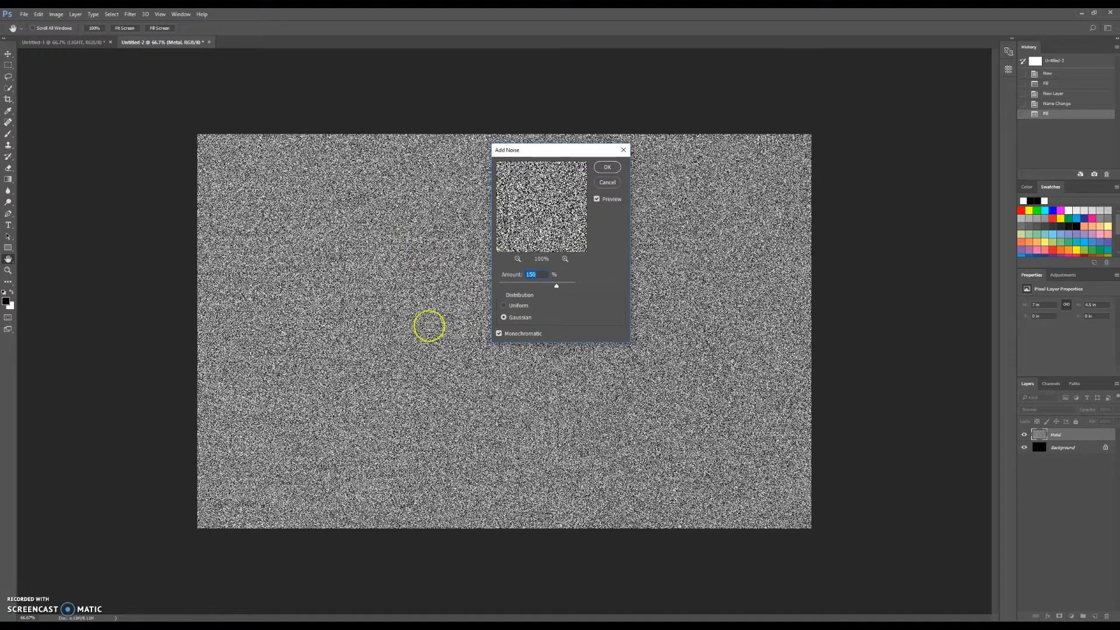
pyautogui.click(607, 168)
pyautogui.press('b')
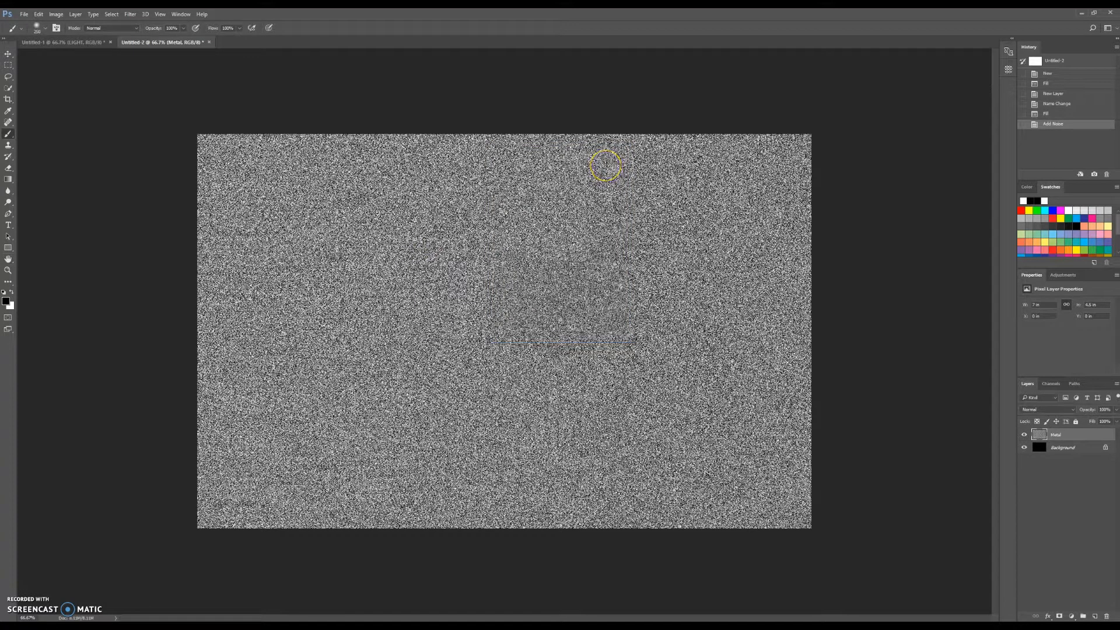
# Apply a Motion Blur to the Metal layer with an angle of -10° and a distance of 200 pixels.
pyautogui.click(129, 16)
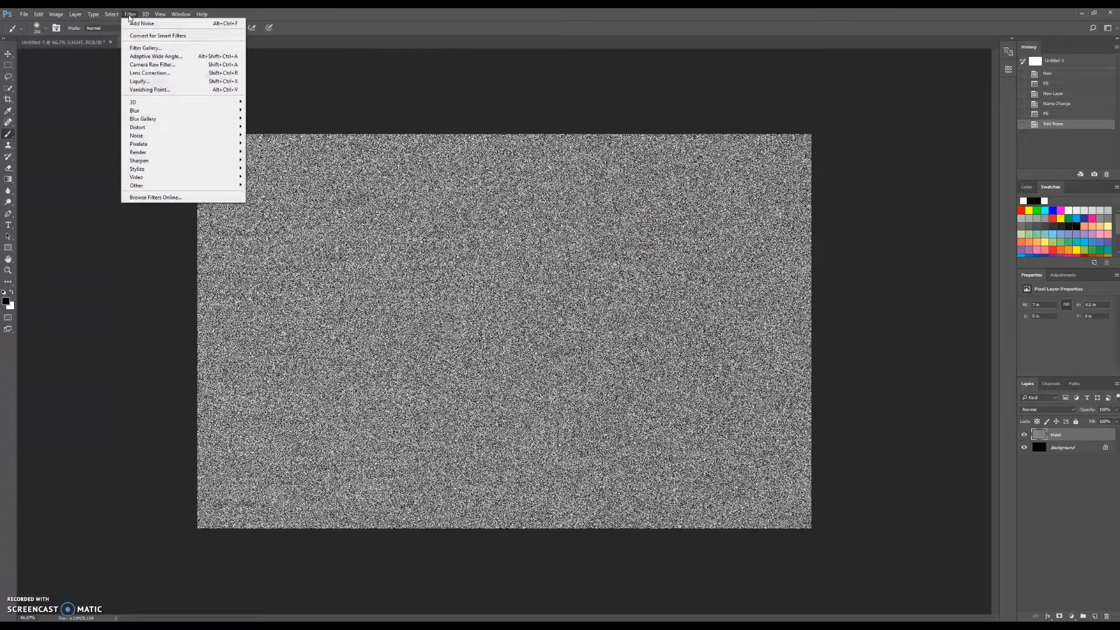
pyautogui.moveTo(131, 110)
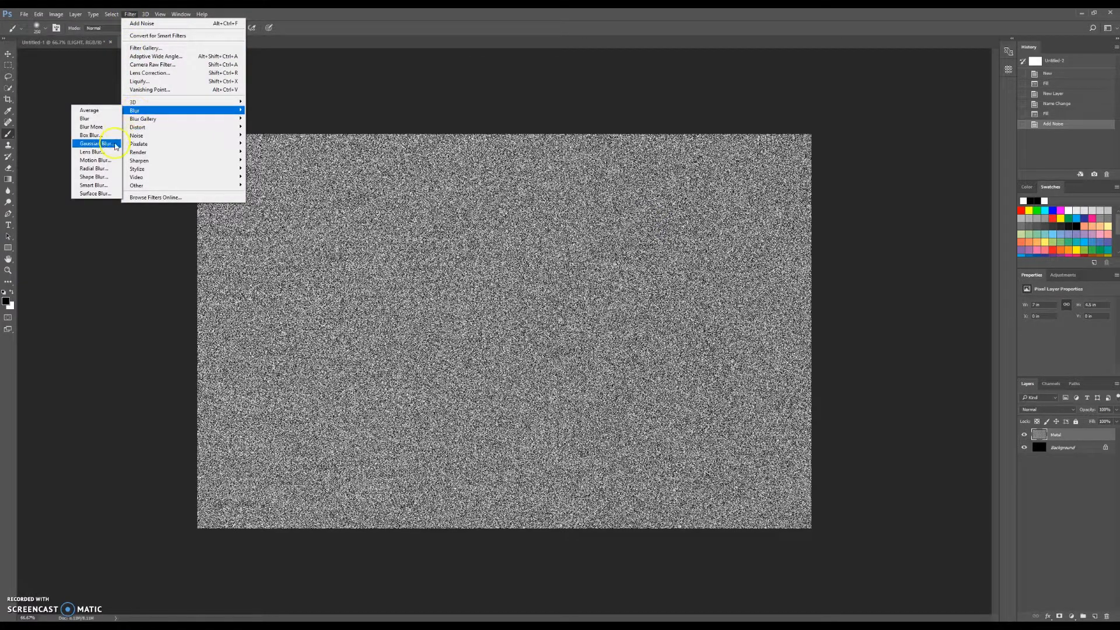
pyautogui.click(102, 161)
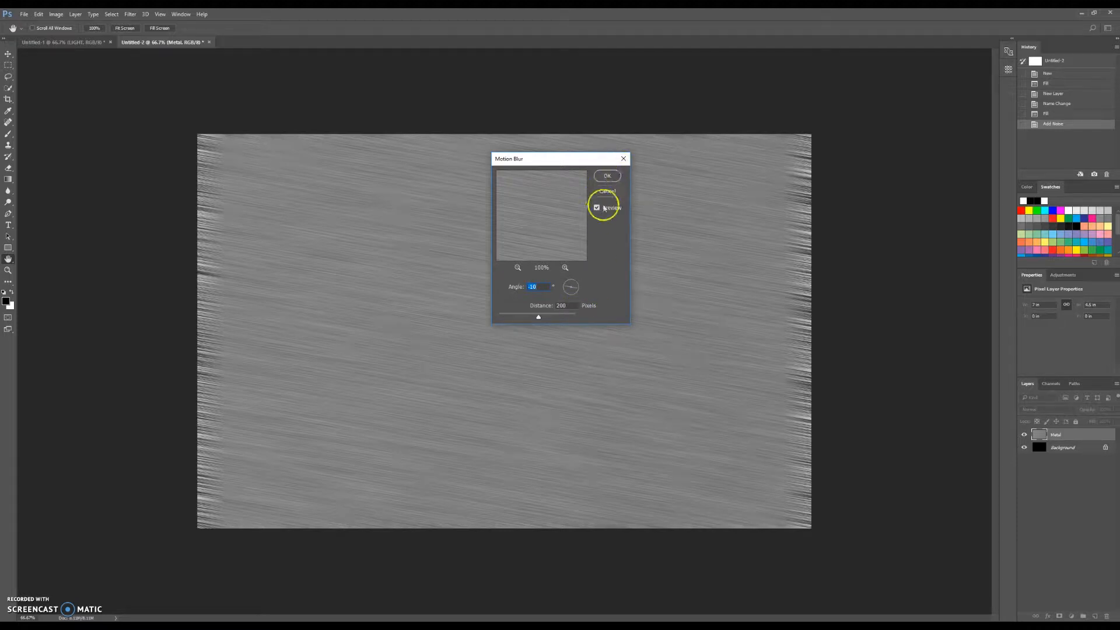
pyautogui.click(606, 176)
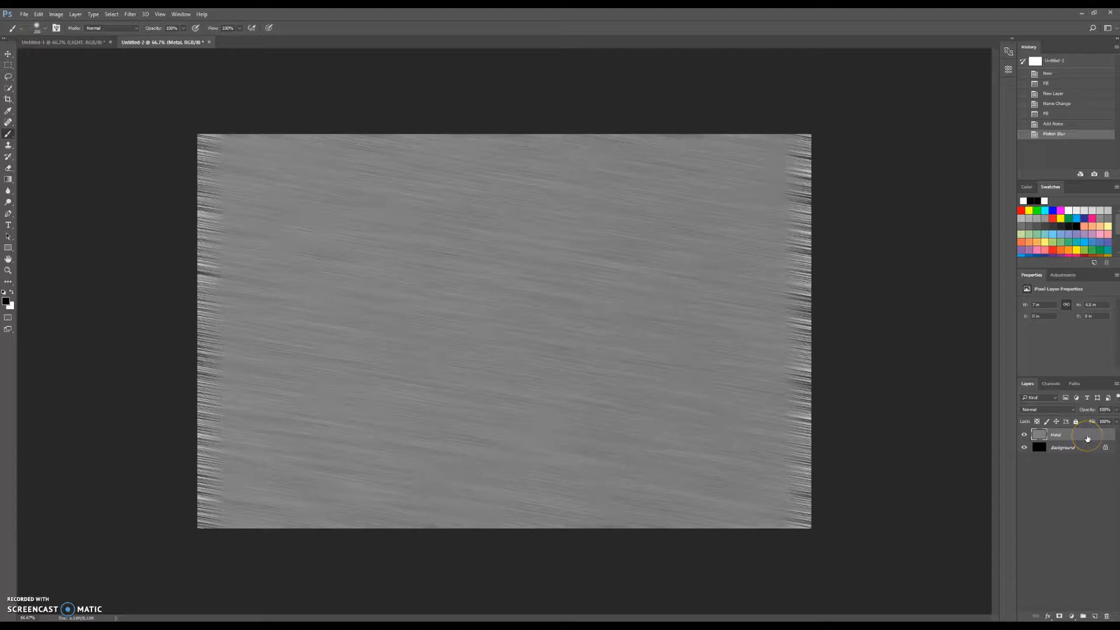
# Add the uppercase text LIGHT in AR JULIAN at 140 pt and move it up to the middle of the canvas.
pyautogui.press('t')
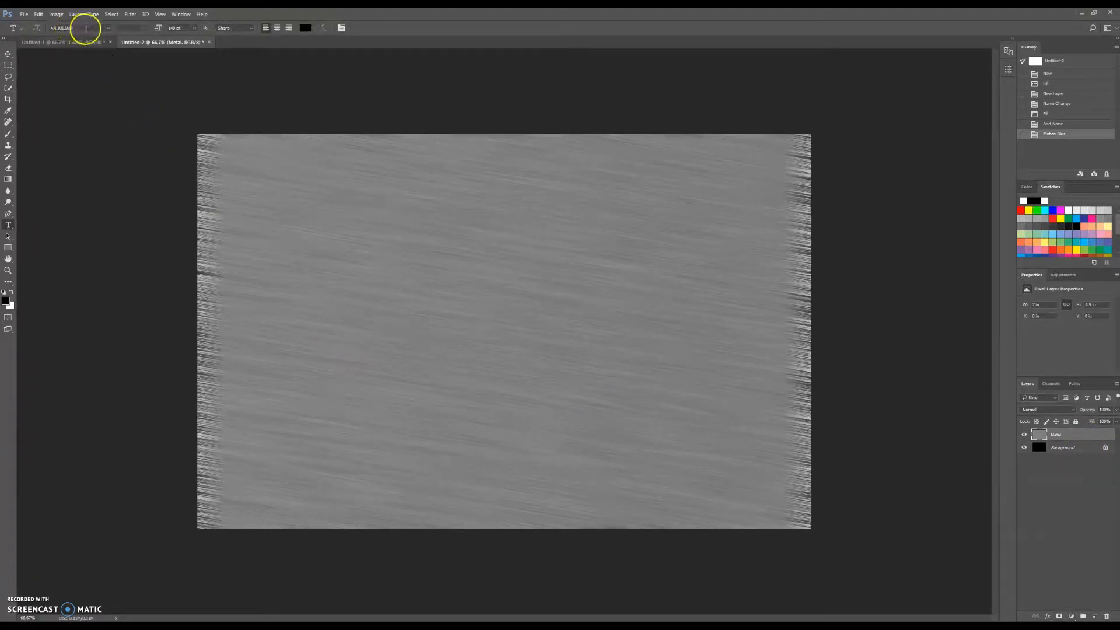
pyautogui.click(108, 28)
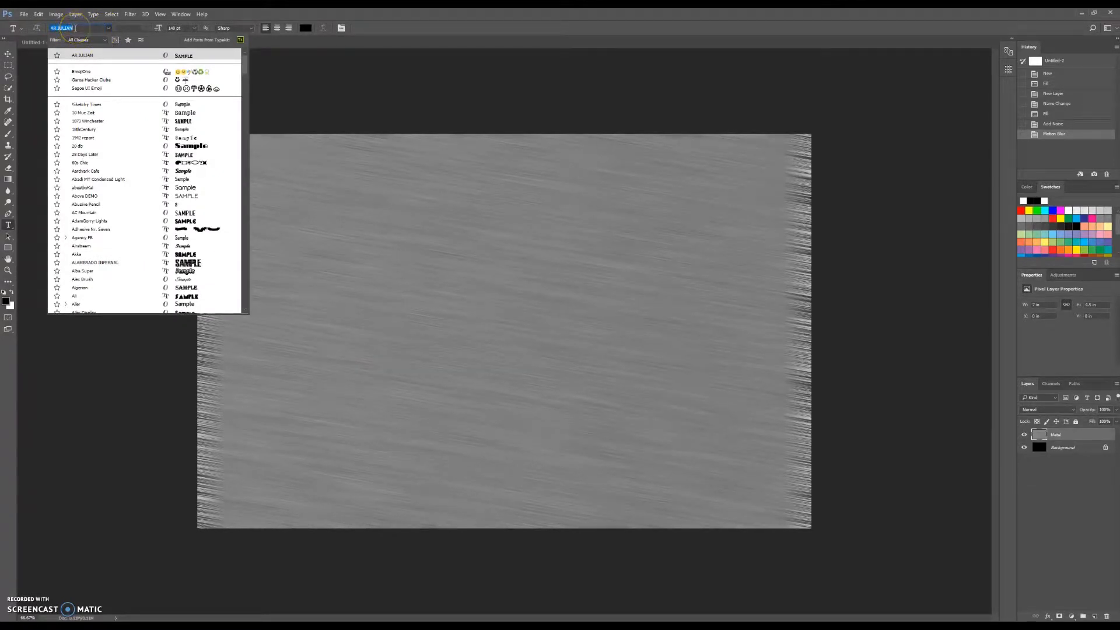
pyautogui.click(92, 56)
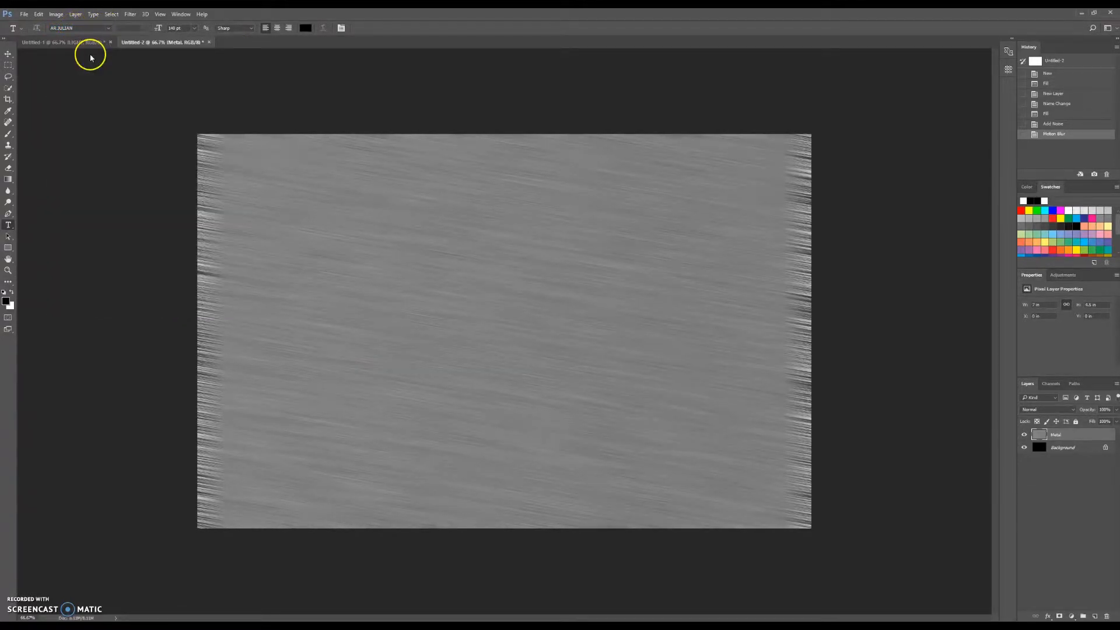
pyautogui.click(175, 28)
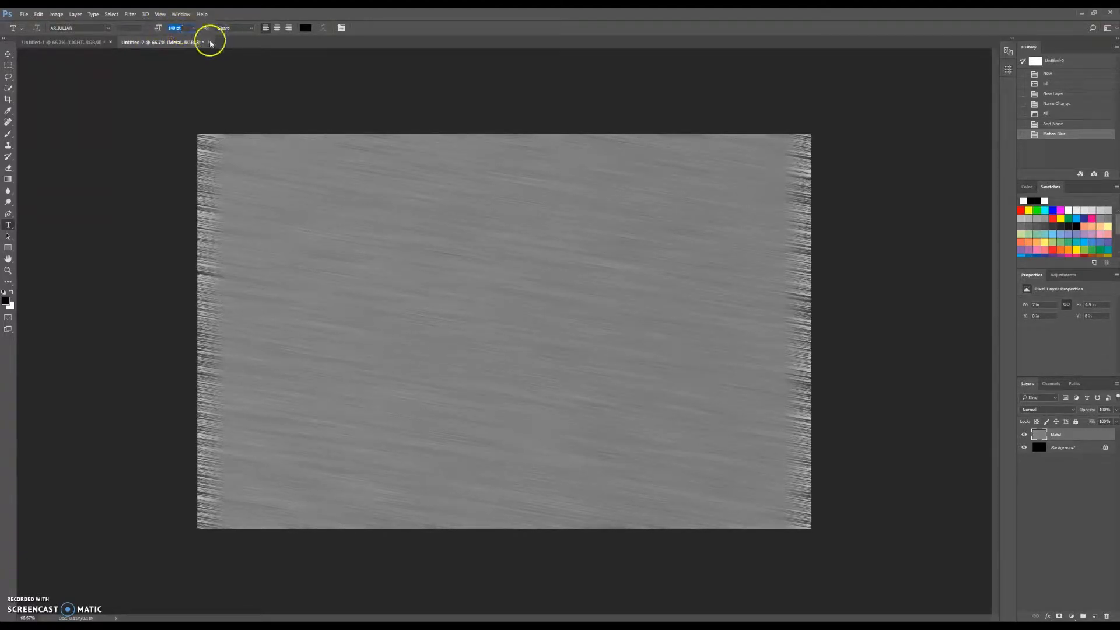
pyautogui.click(267, 416)
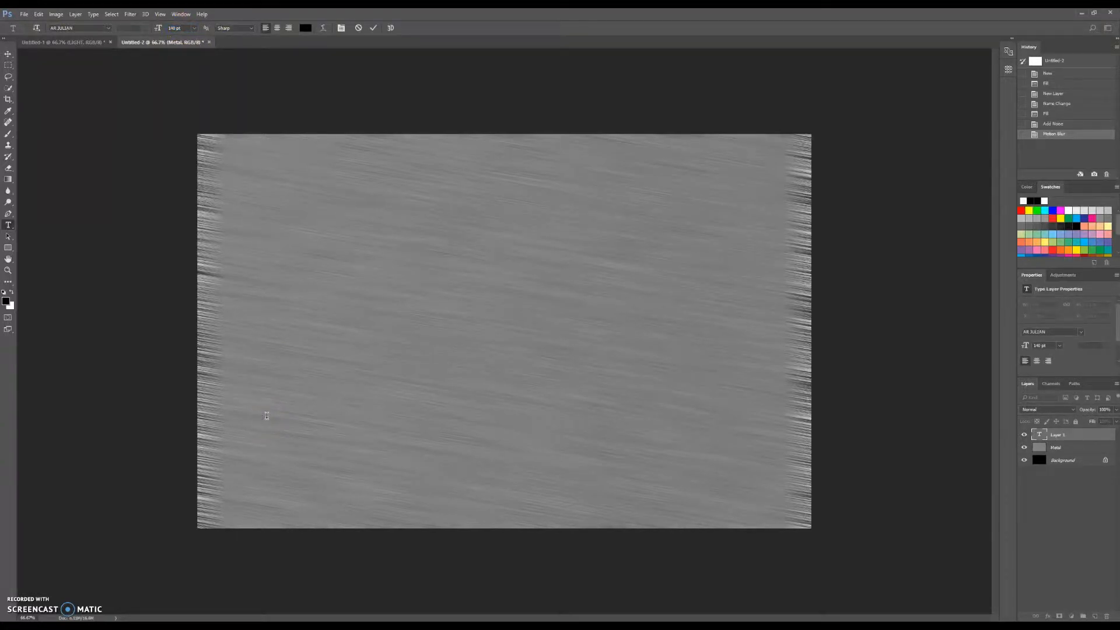
pyautogui.write('Light')
pyautogui.press('BackSpace')
pyautogui.press('BackSpace')
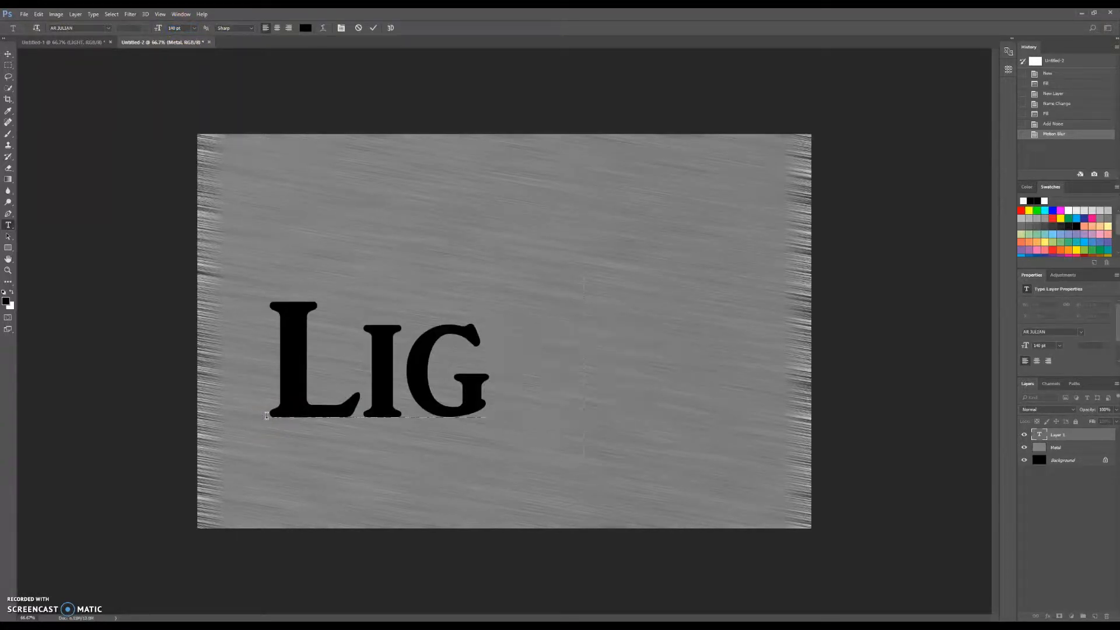
pyautogui.press('BackSpace')
pyautogui.press('BackSpace')
pyautogui.write('IGHT')
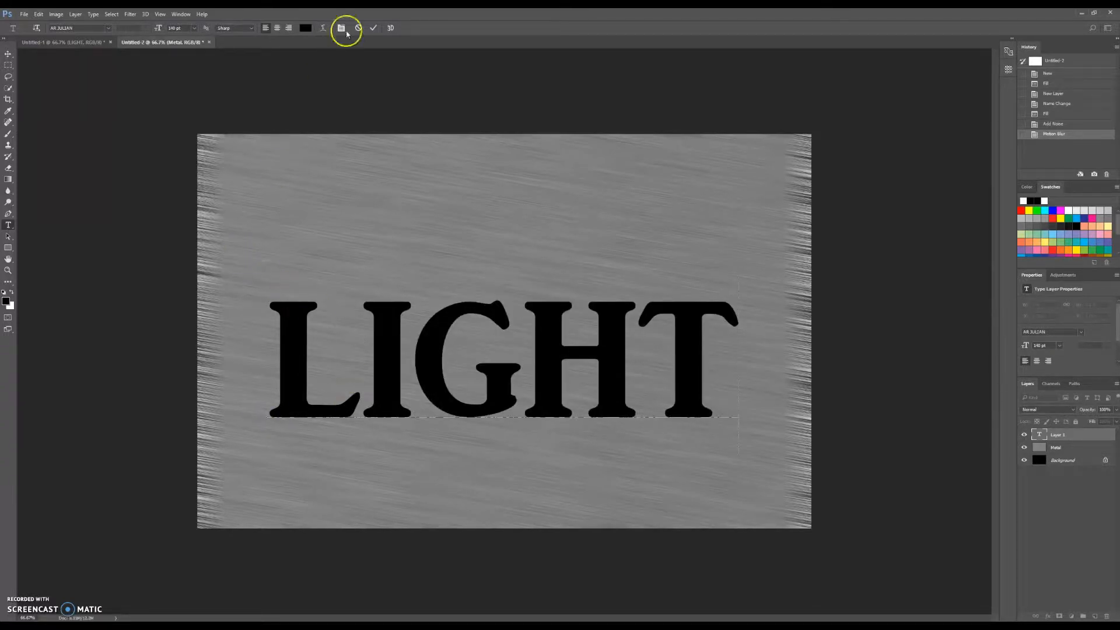
pyautogui.click(373, 30)
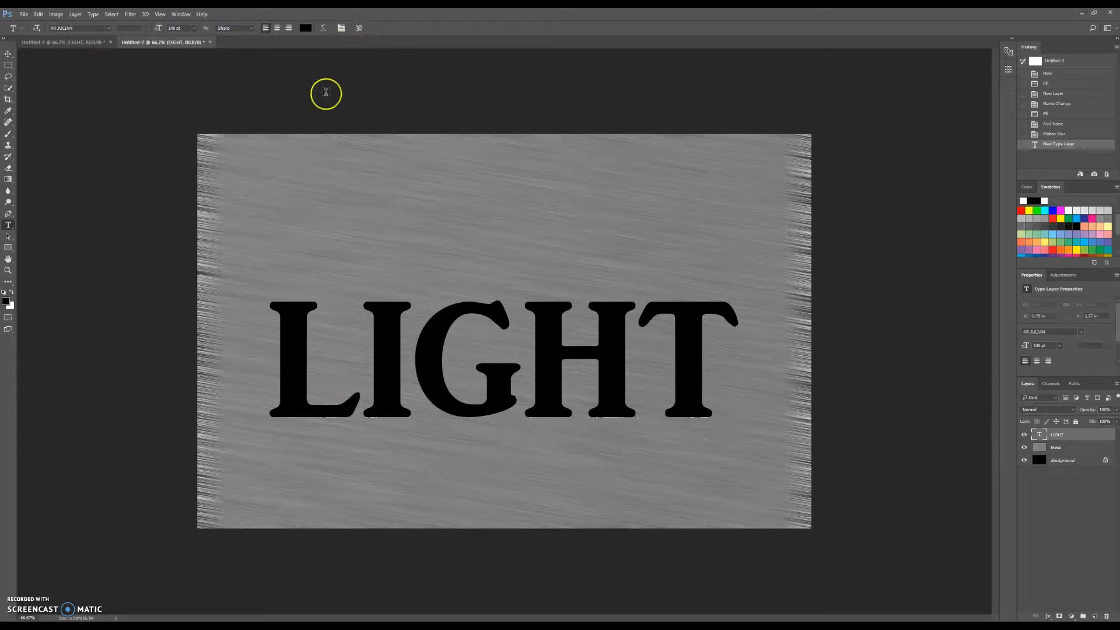
pyautogui.click(7, 49)
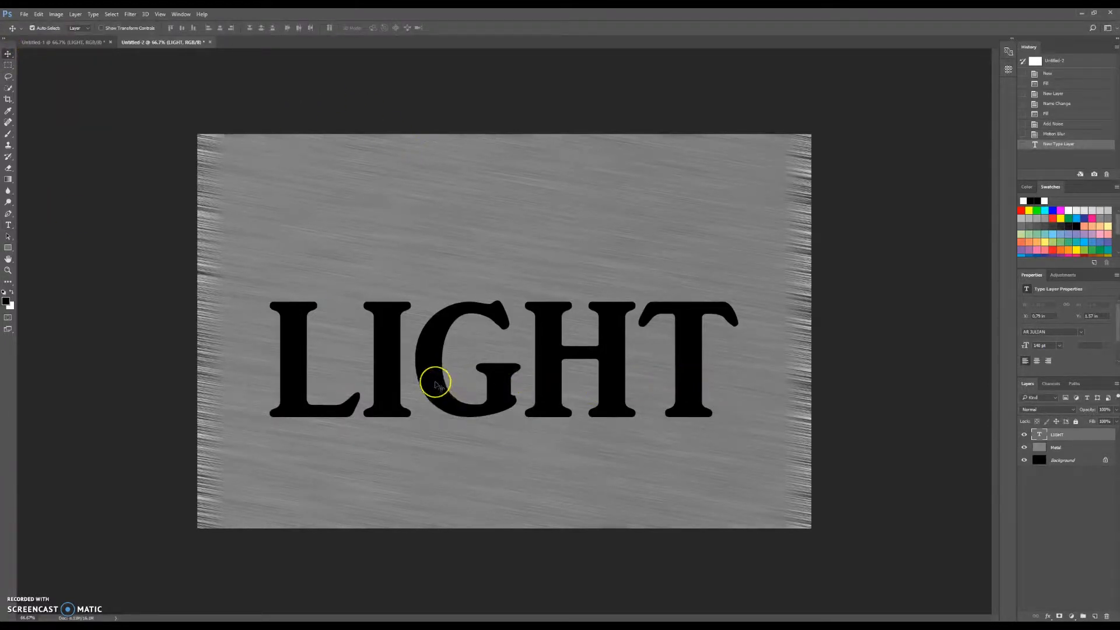
pyautogui.moveTo(436, 385); pyautogui.dragTo(438, 355)
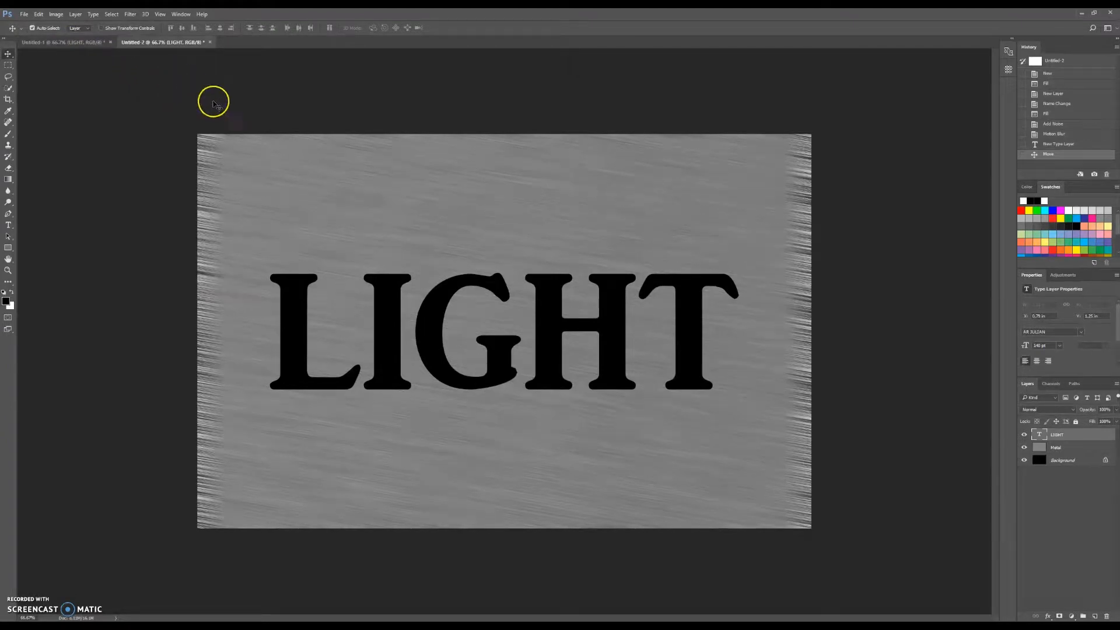
# Move the Metal layer above the LIGHT text layer and clip it to the text with a clipping mask.
pyautogui.click(1072, 448)
pyautogui.moveTo(1076, 448); pyautogui.dragTo(1076, 433)
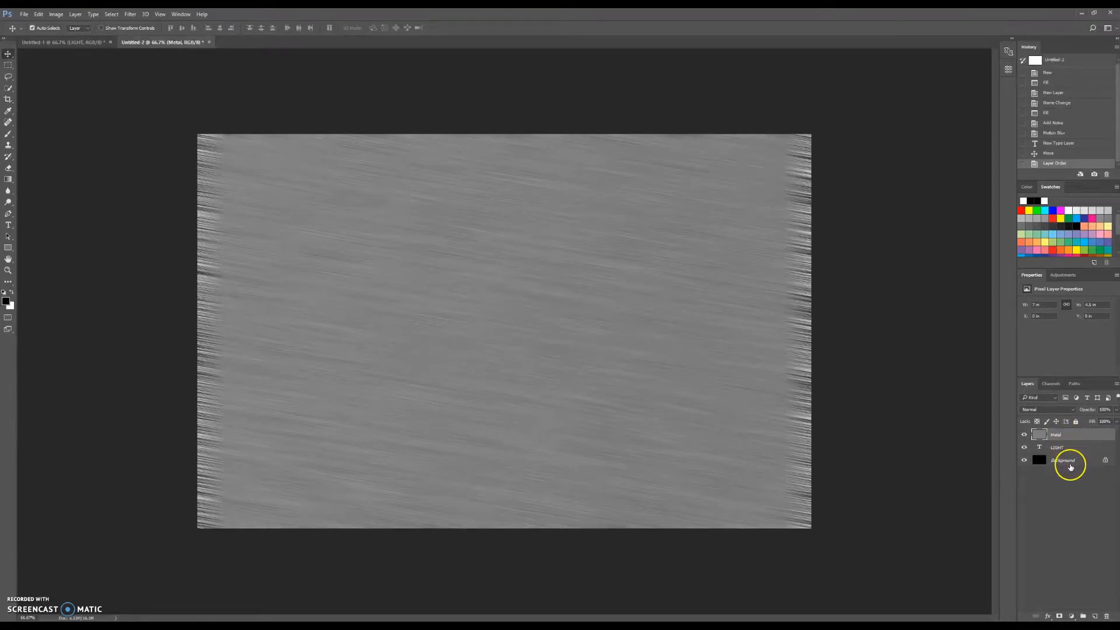
pyautogui.moveTo(1070, 466); pyautogui.dragTo(1072, 438)
pyautogui.keyDown('alt'); pyautogui.click(1071, 439); pyautogui.keyUp('alt')
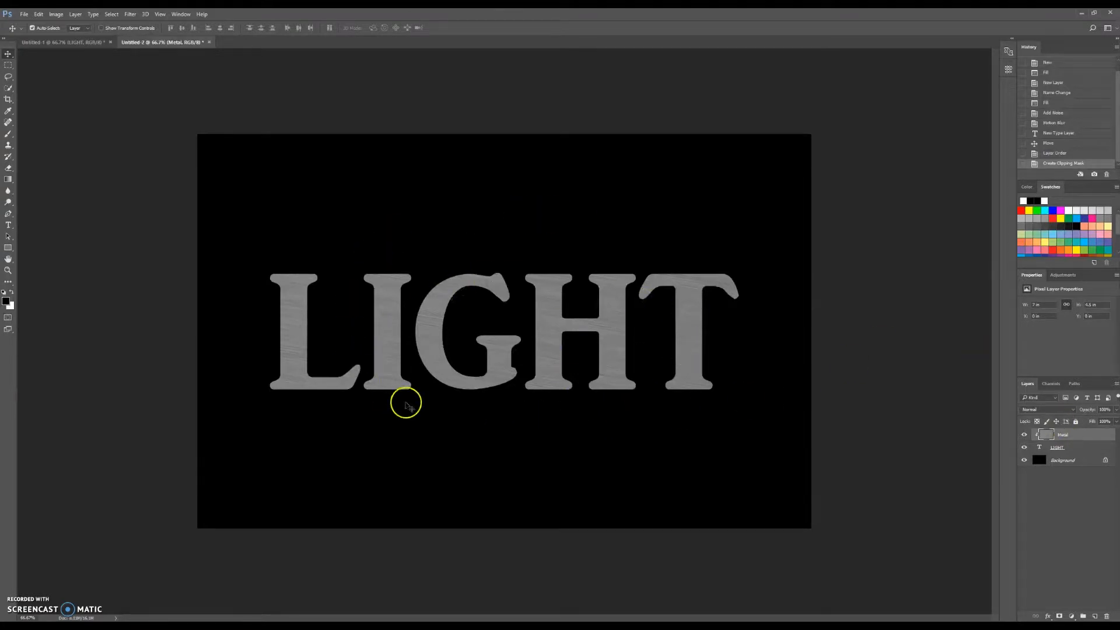
pyautogui.click(703, 387)
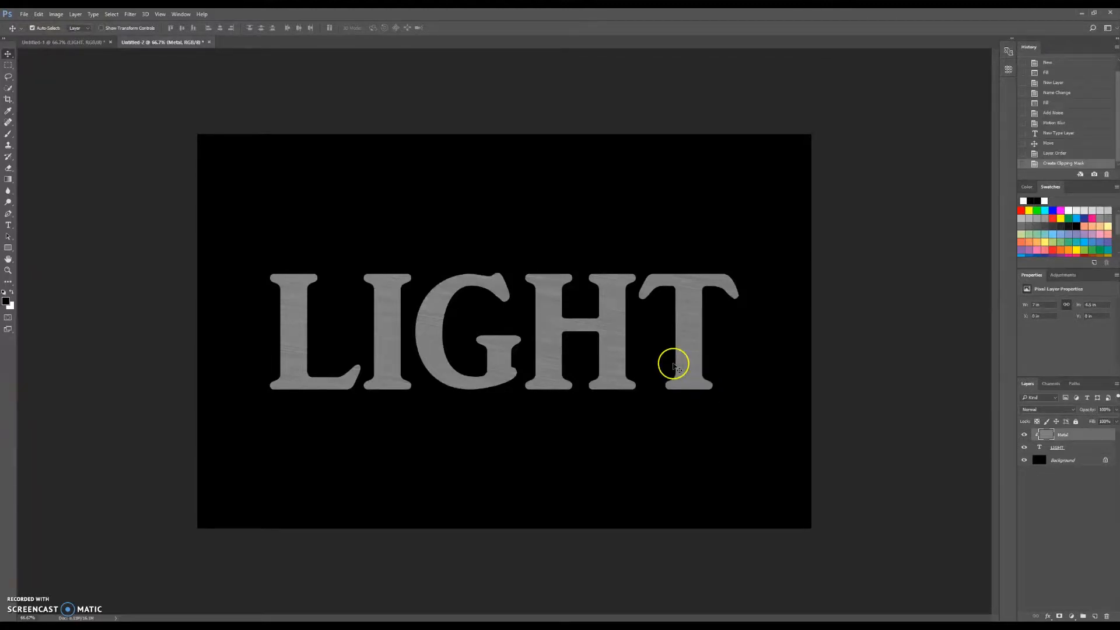
# Add an Inner Bevel with the Chisel Hard technique to the LIGHT text layer and set its shading angle to 120°.
pyautogui.click(1095, 449)
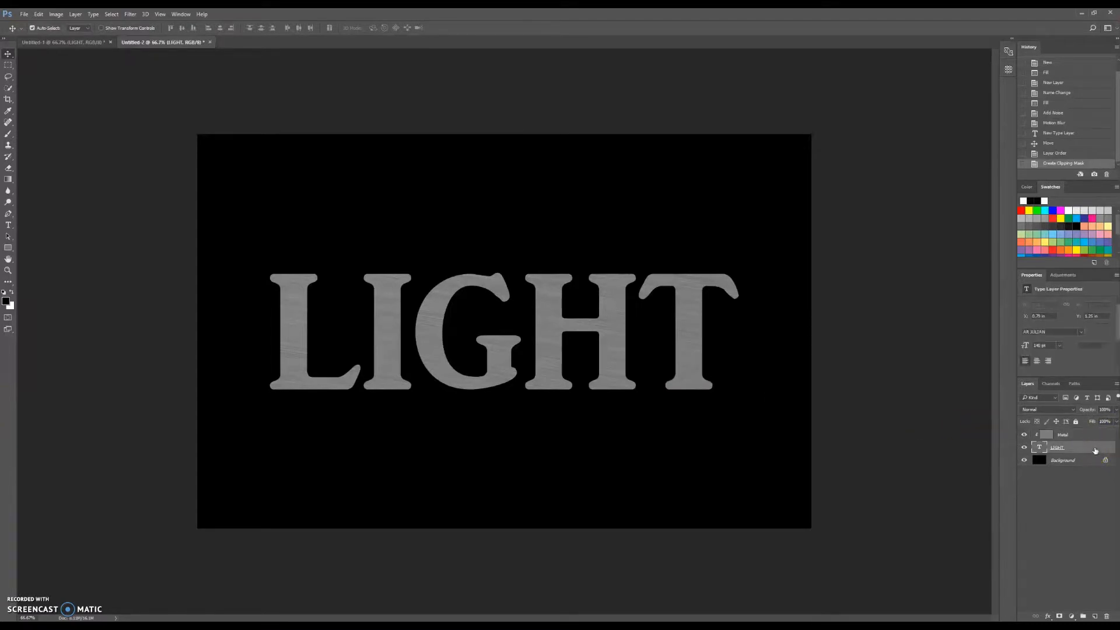
pyautogui.doubleClick(1095, 450)
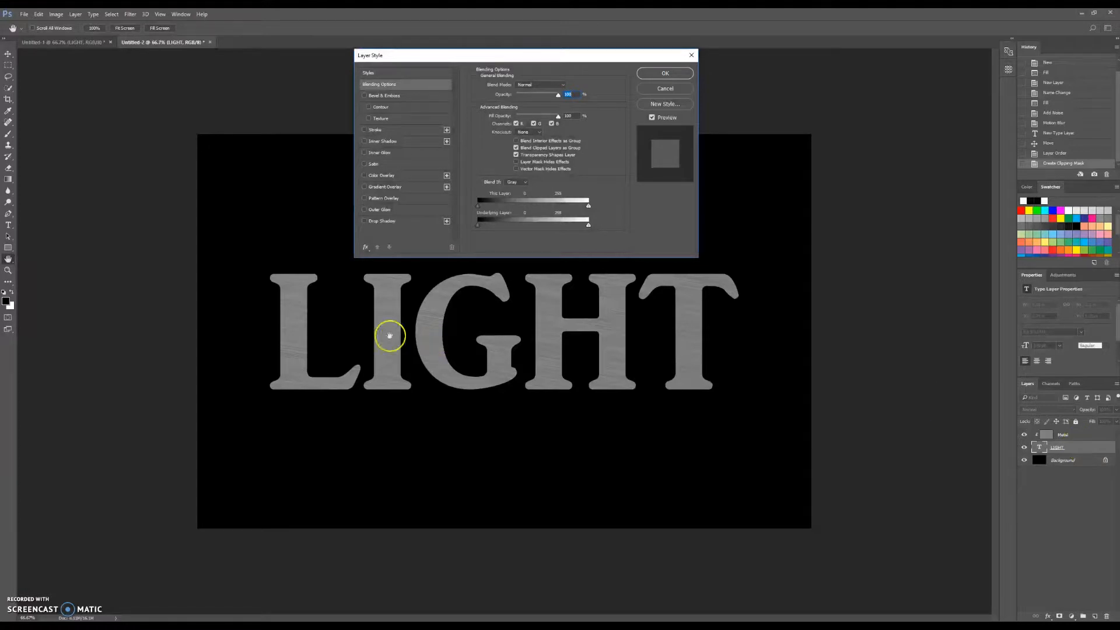
pyautogui.moveTo(505, 53); pyautogui.dragTo(507, 79)
pyautogui.click(509, 78)
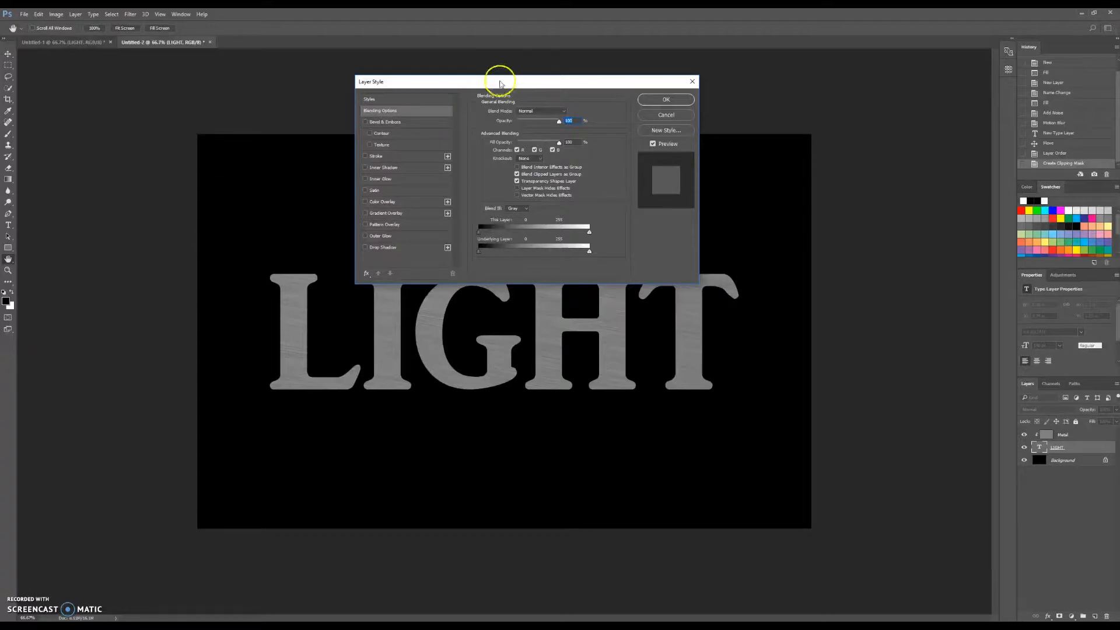
pyautogui.click(394, 123)
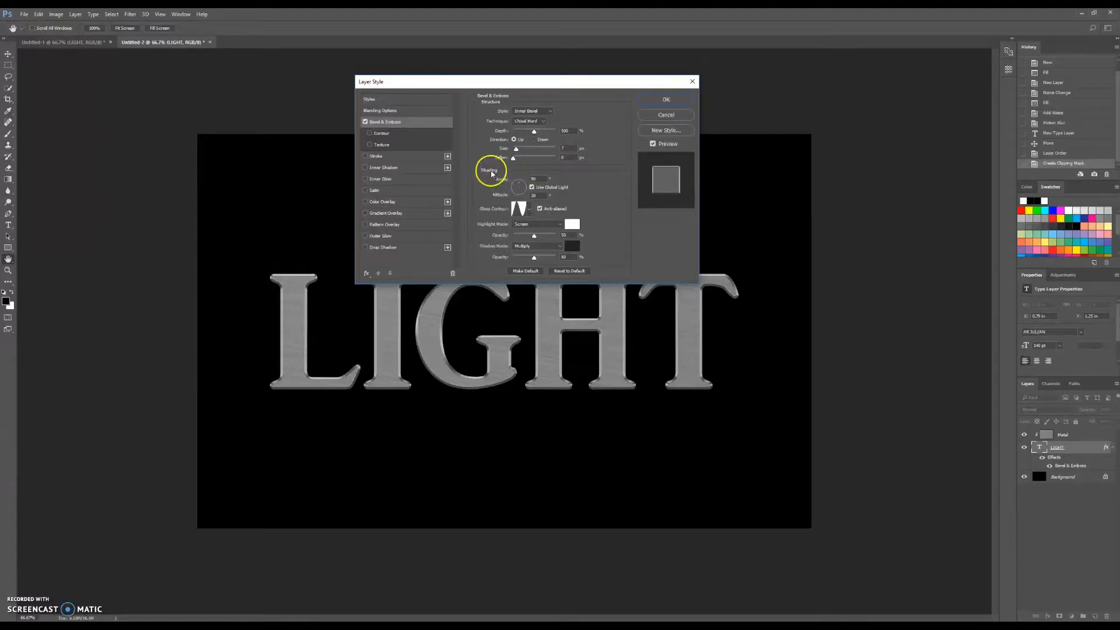
pyautogui.click(534, 179)
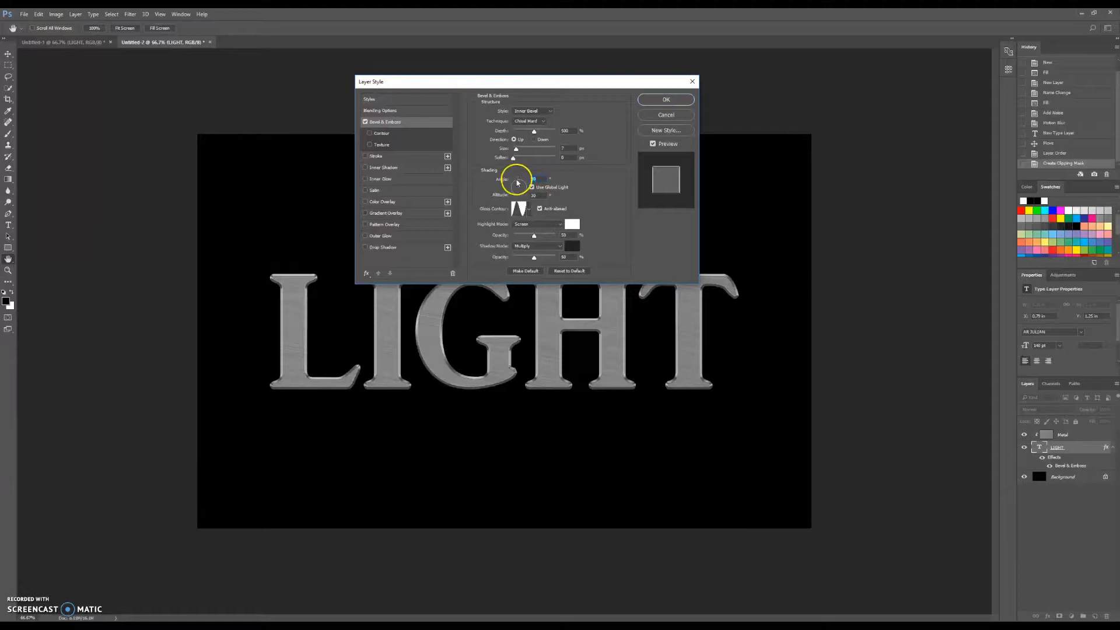
pyautogui.write('120')
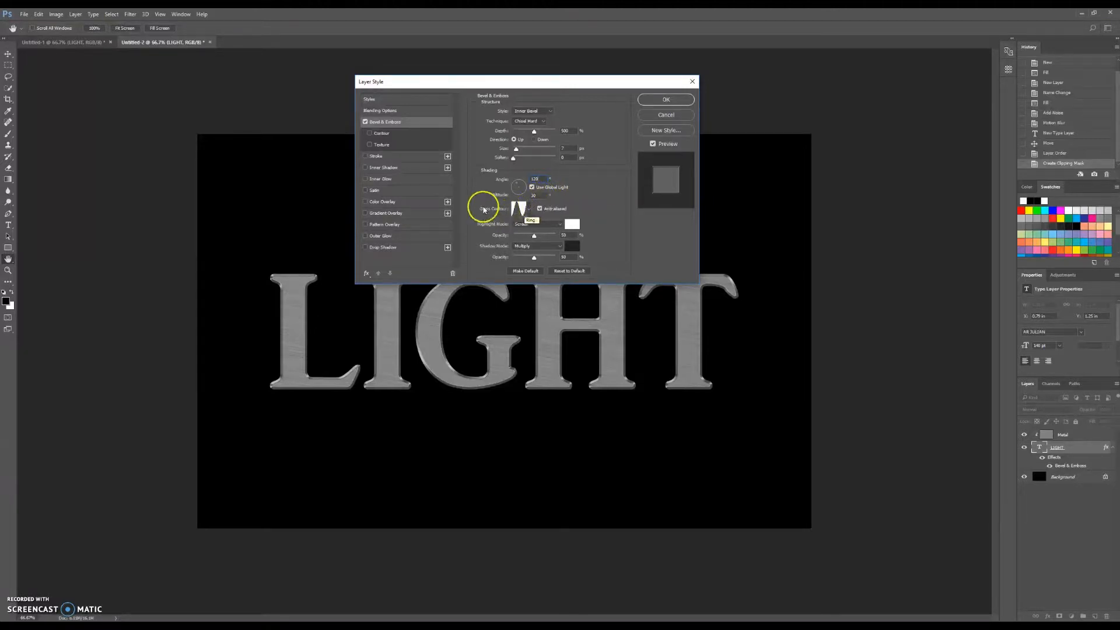
# Set the bevel's gloss contour to Ring and keep it anti-aliased.
pyautogui.click(530, 211)
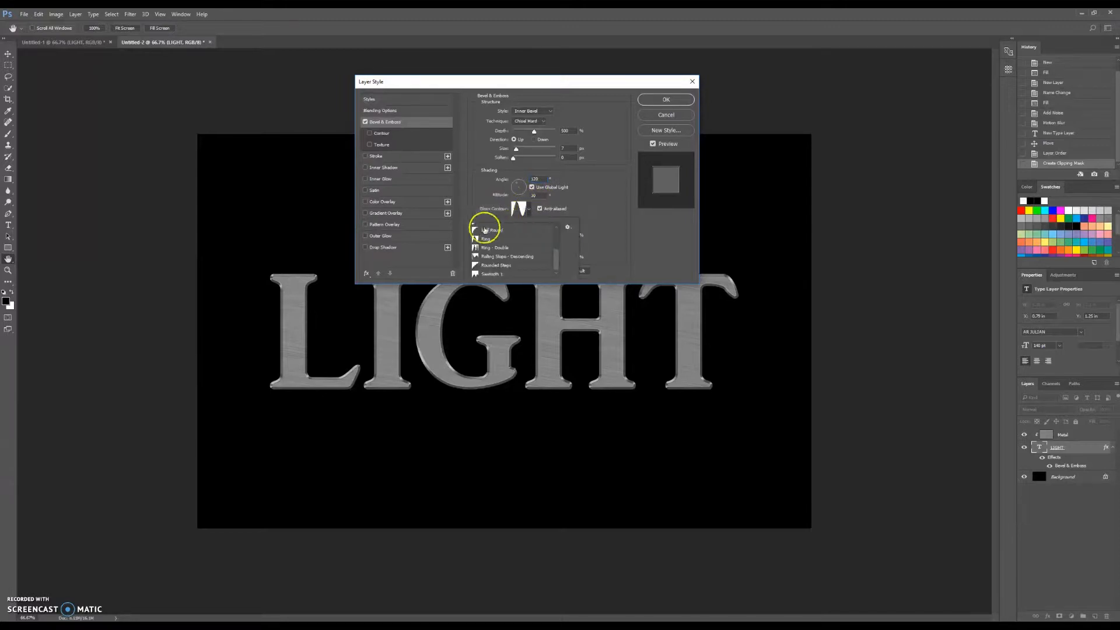
pyautogui.doubleClick(485, 240)
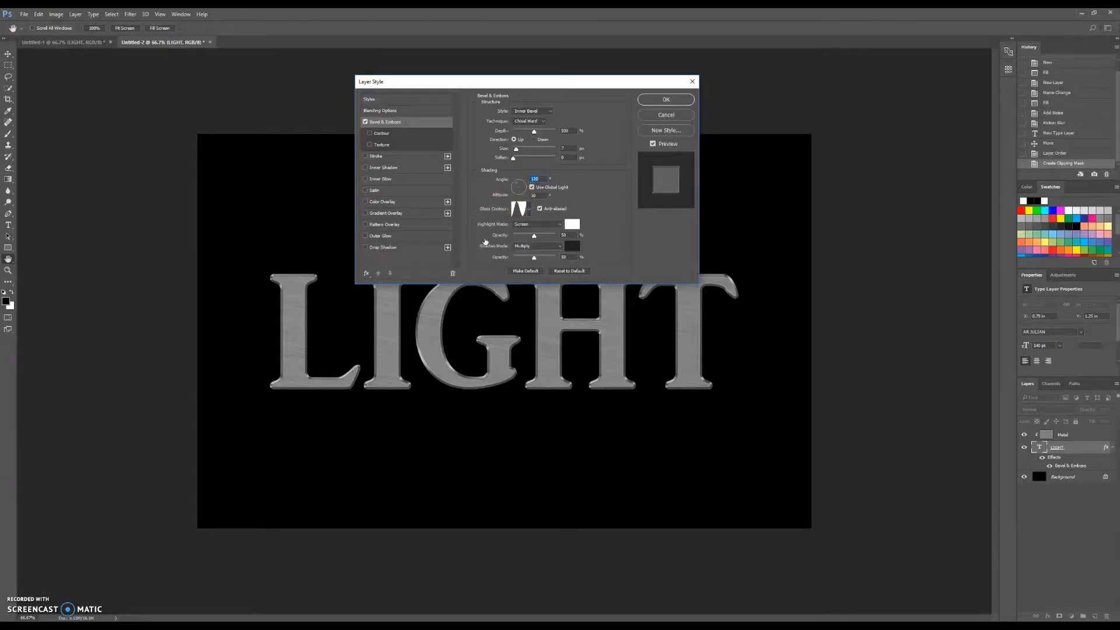
pyautogui.click(561, 212)
pyautogui.click(561, 211)
pyautogui.click(541, 210)
# Apply a Gradient Overlay to the LIGHT layer with Overlay blending, 100% opacity and a reversed radial Foreground to Background gradient.
pyautogui.click(399, 214)
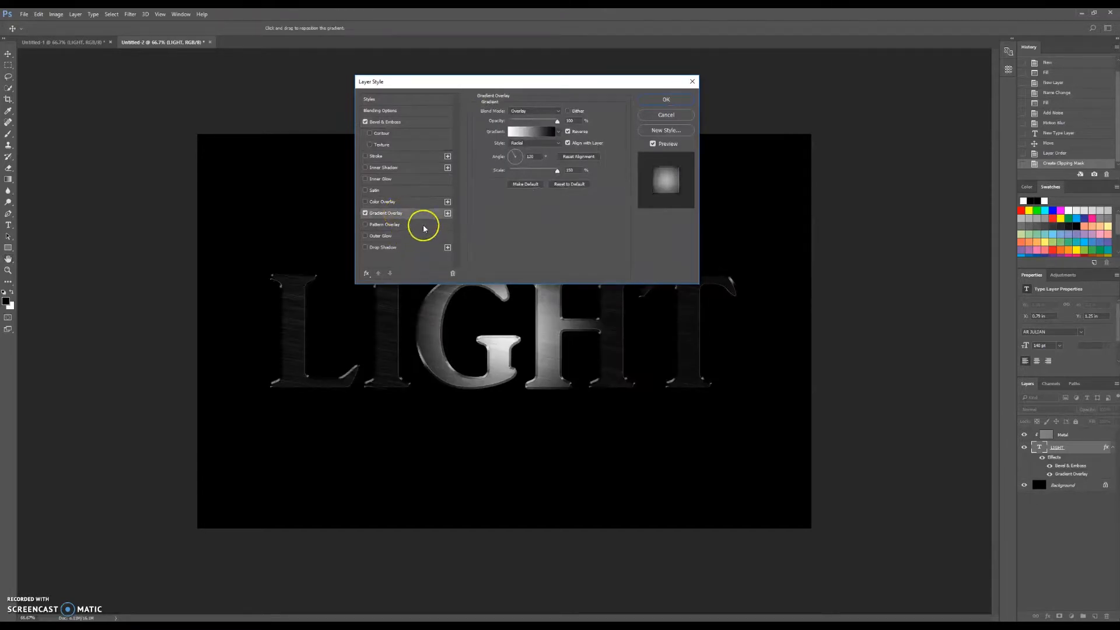
pyautogui.click(537, 112)
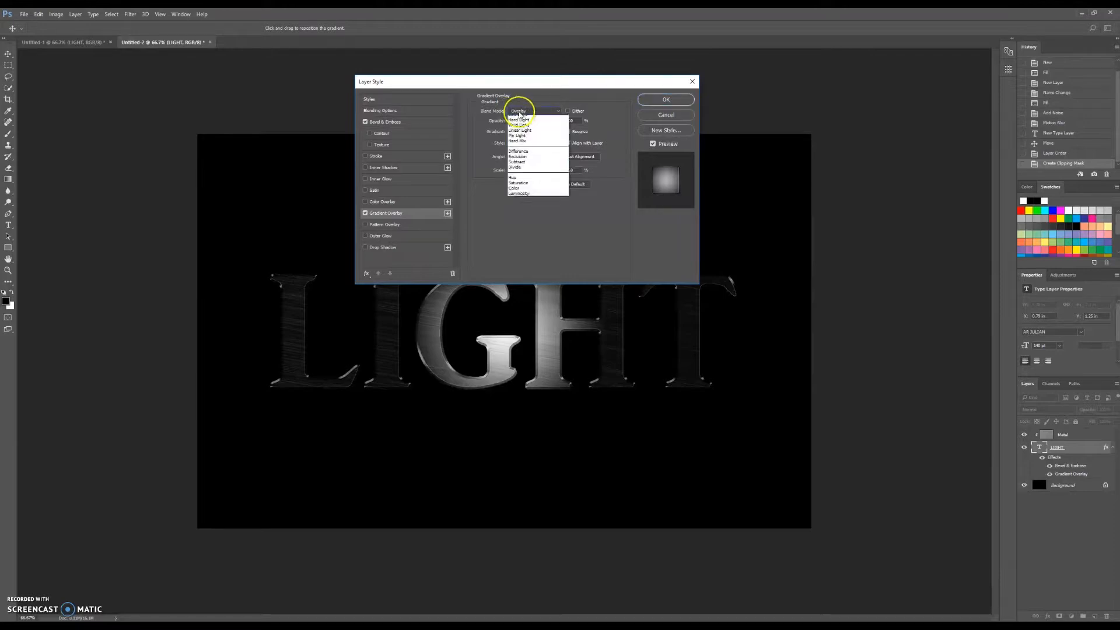
pyautogui.click(522, 201)
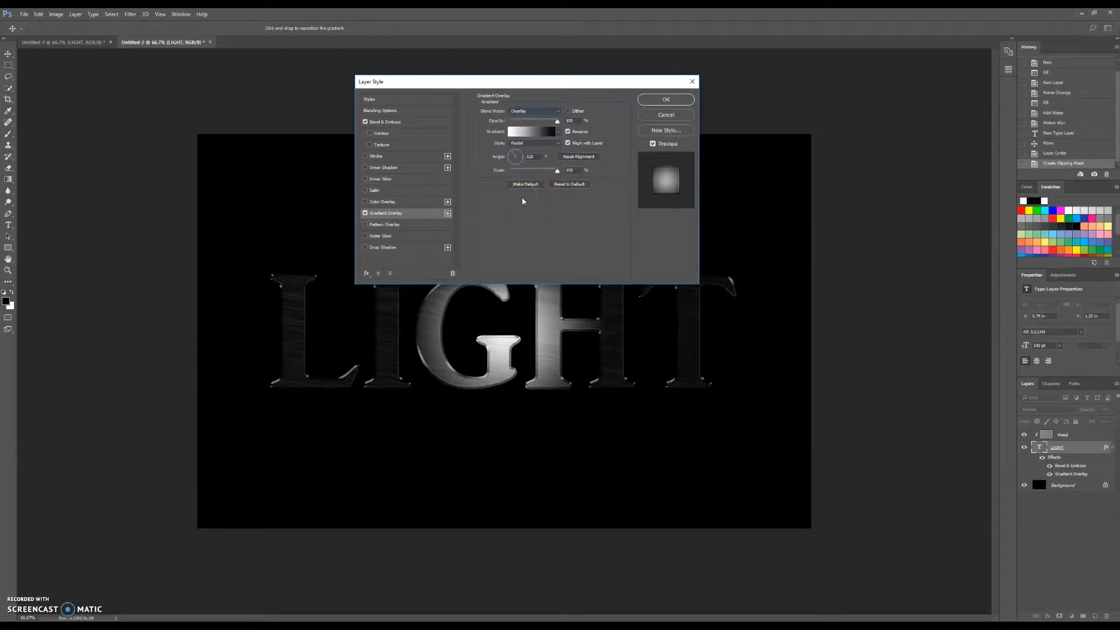
pyautogui.doubleClick(569, 120)
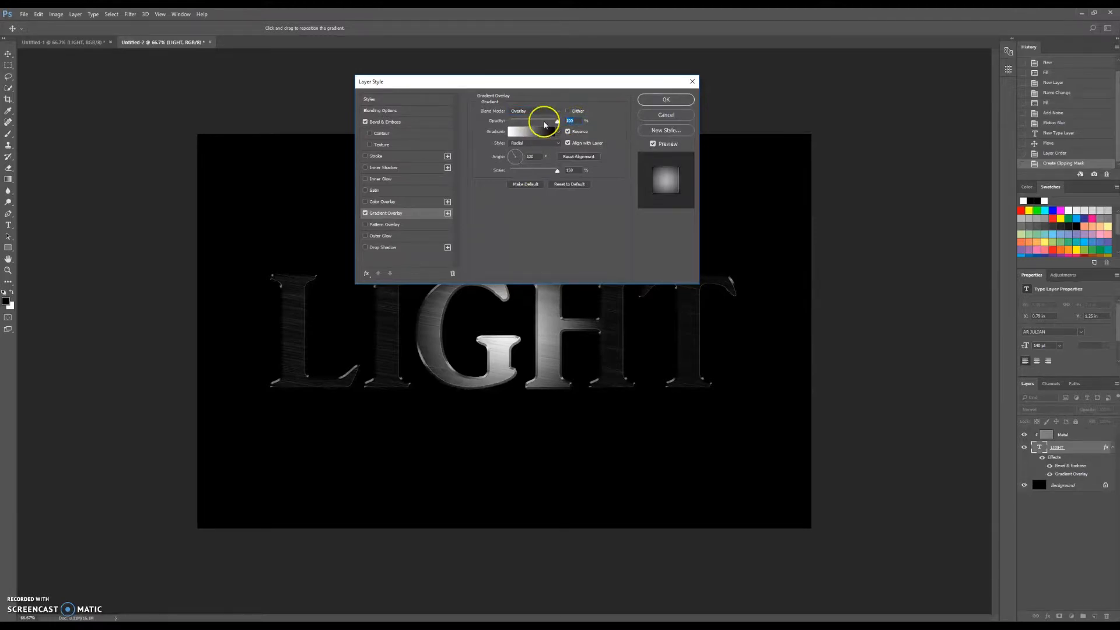
pyautogui.write('100')
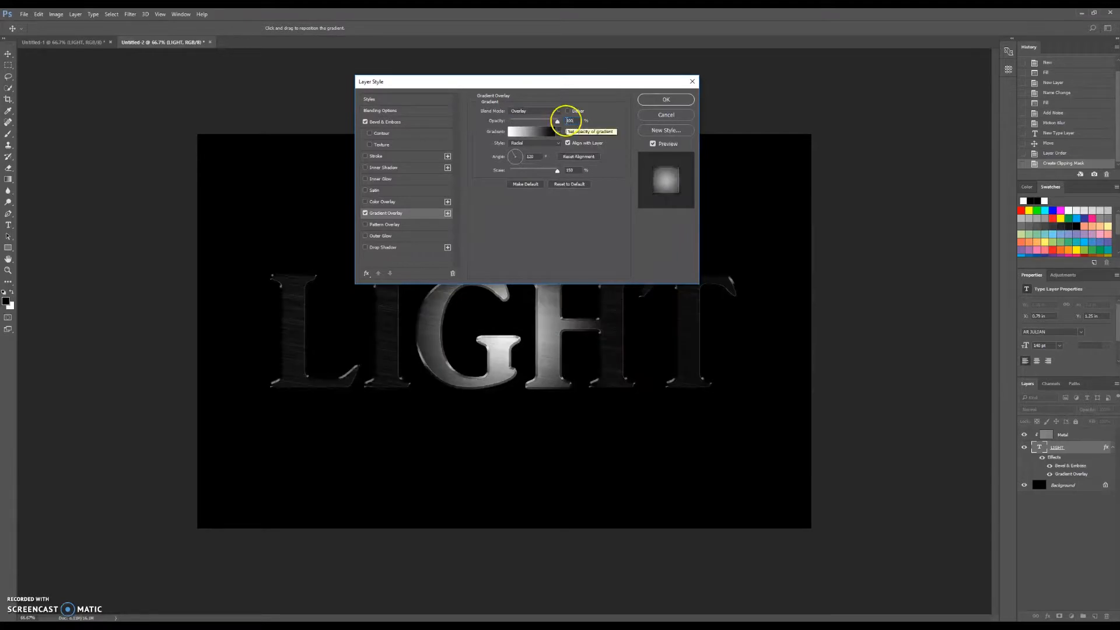
pyautogui.click(536, 138)
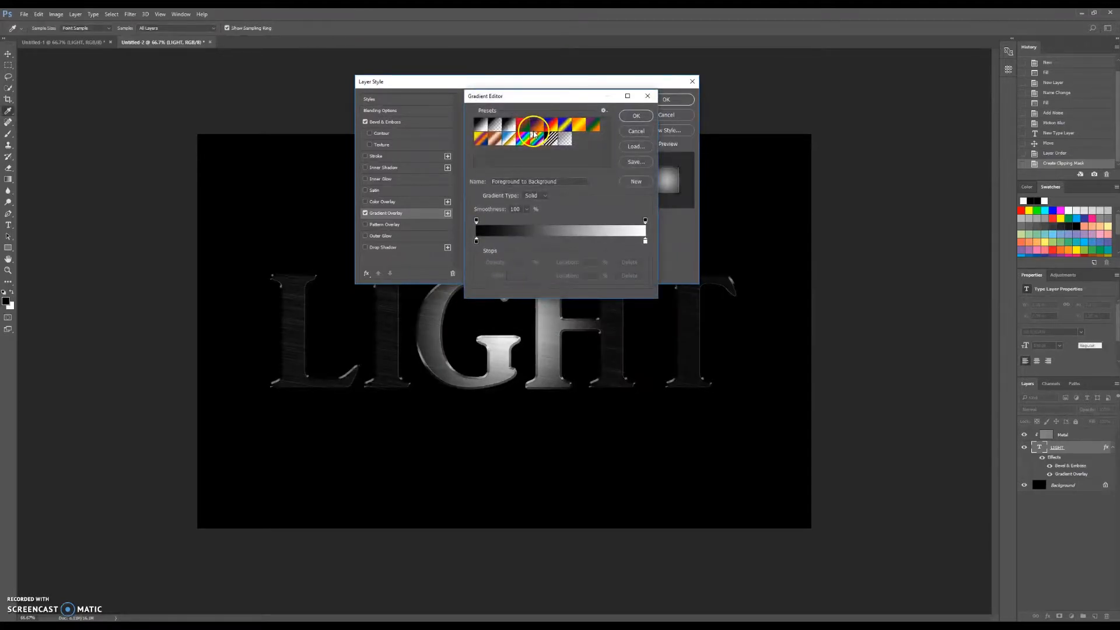
pyautogui.moveTo(498, 98); pyautogui.dragTo(558, 122)
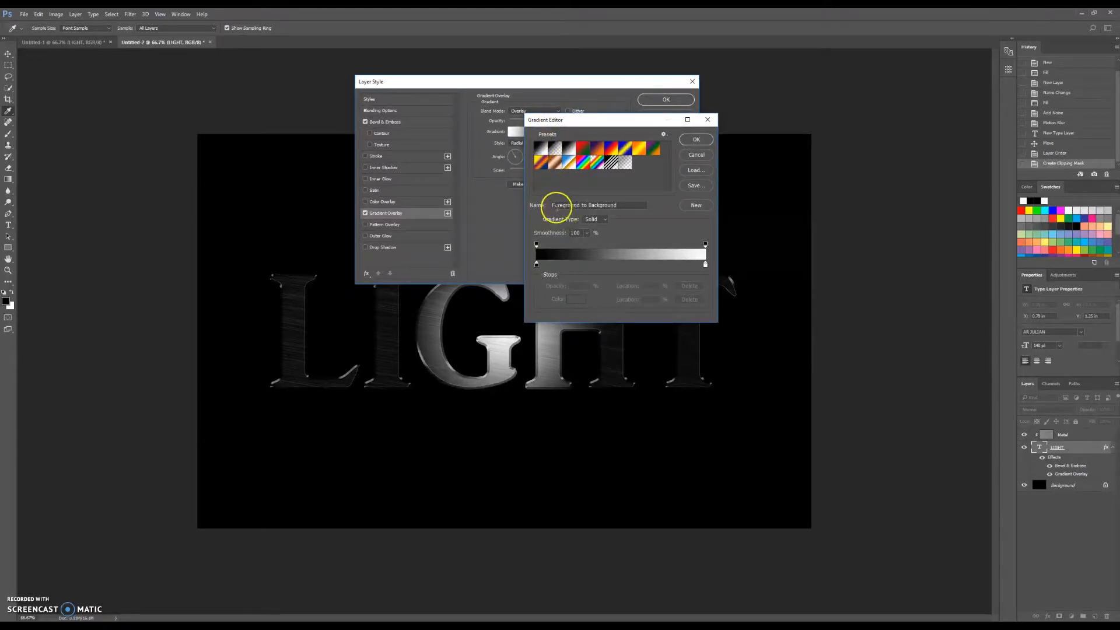
pyautogui.click(692, 143)
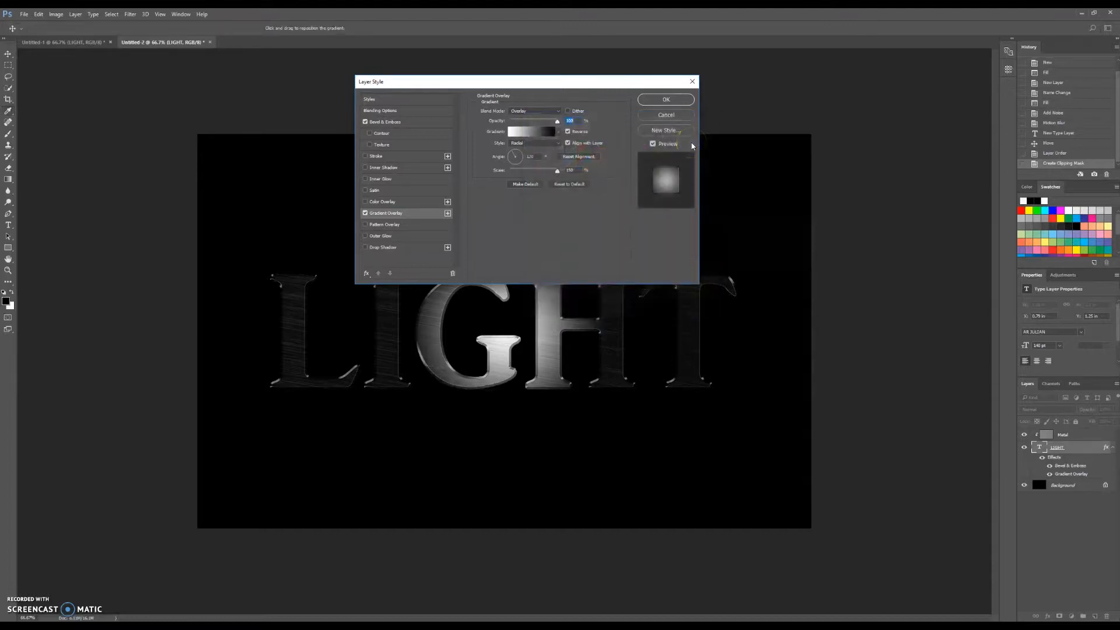
pyautogui.click(670, 100)
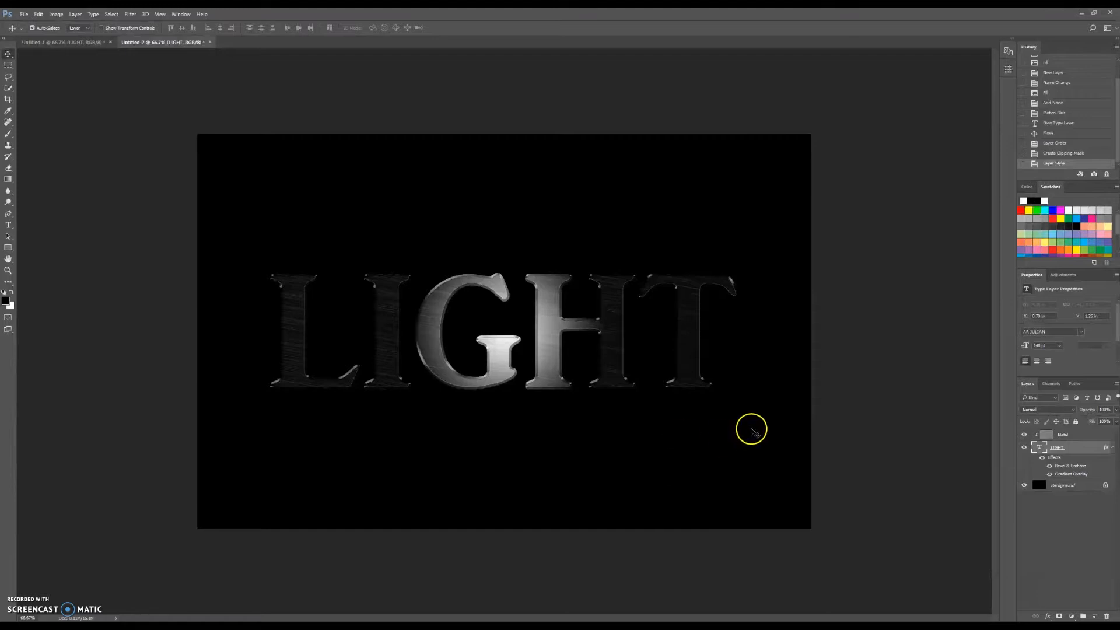
# Add a Screen-mode Inner Glow and a Vivid Light Outer Glow to the LIGHT text layer.
pyautogui.doubleClick(1091, 450)
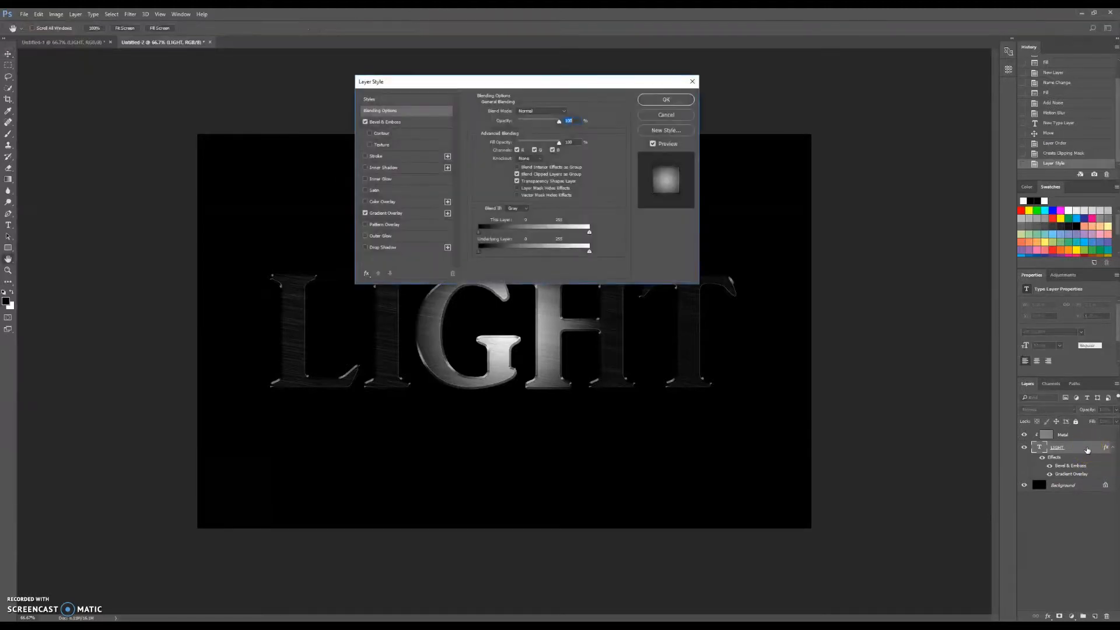
pyautogui.moveTo(457, 85); pyautogui.dragTo(477, 84)
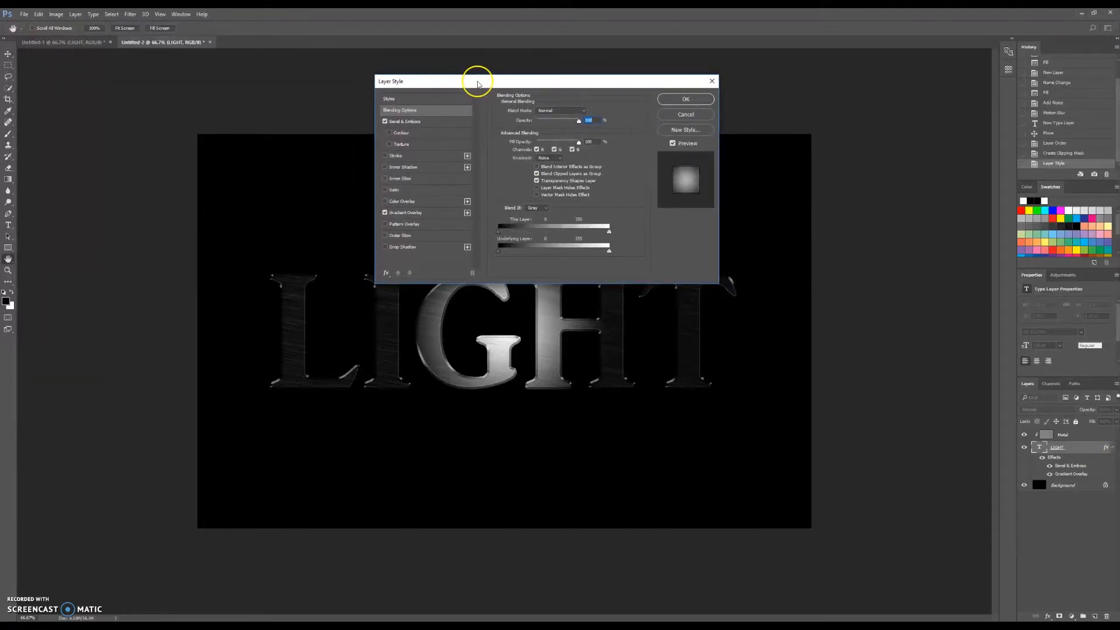
pyautogui.click(410, 181)
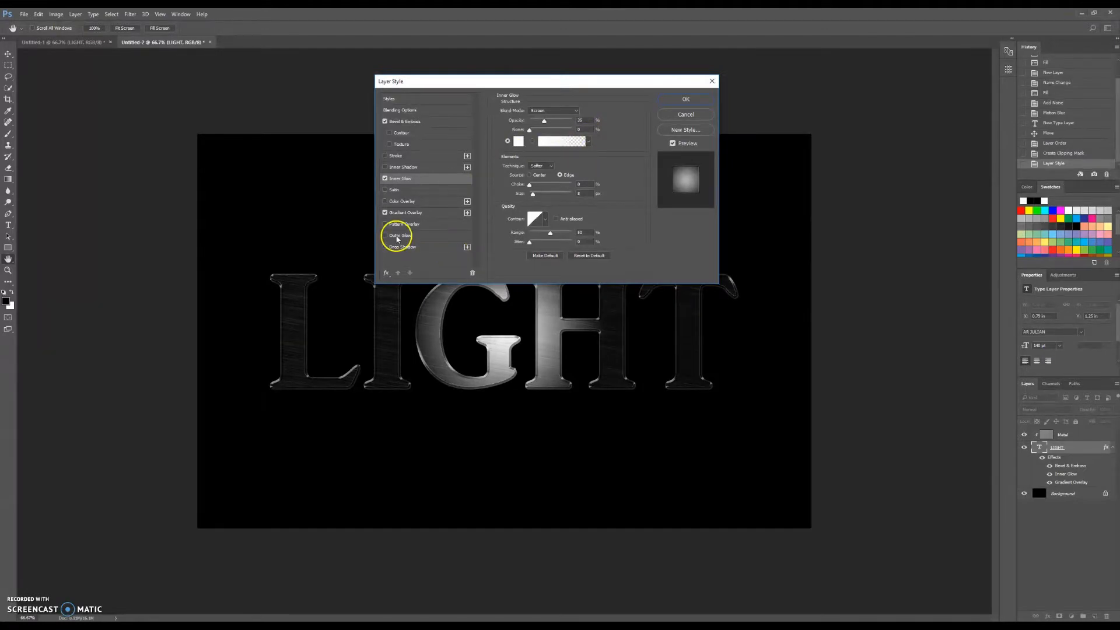
pyautogui.click(405, 237)
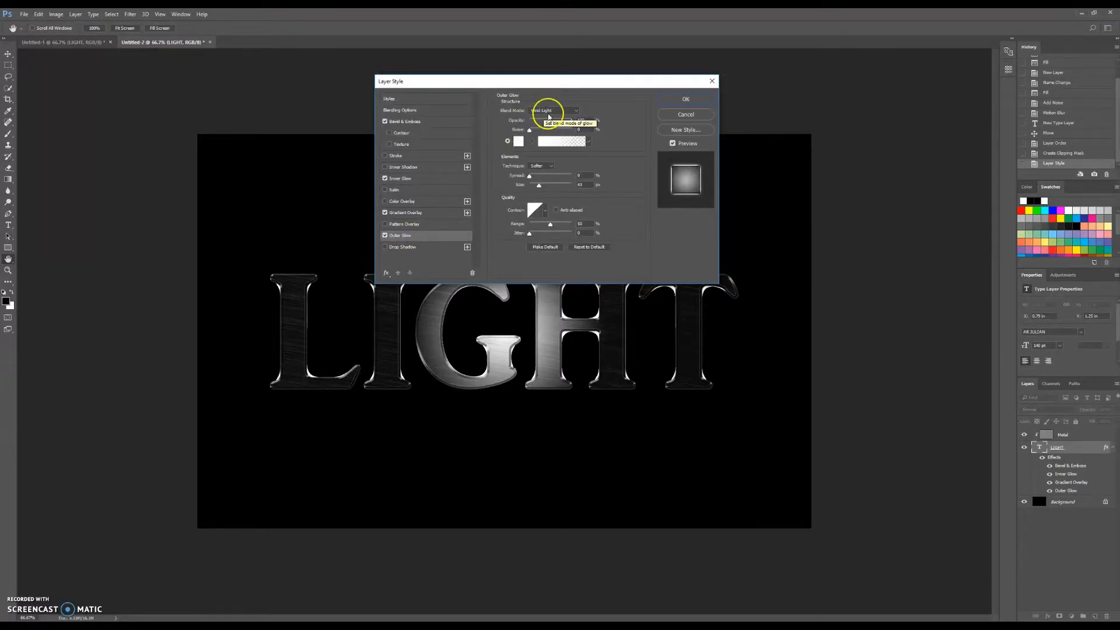
pyautogui.click(594, 131)
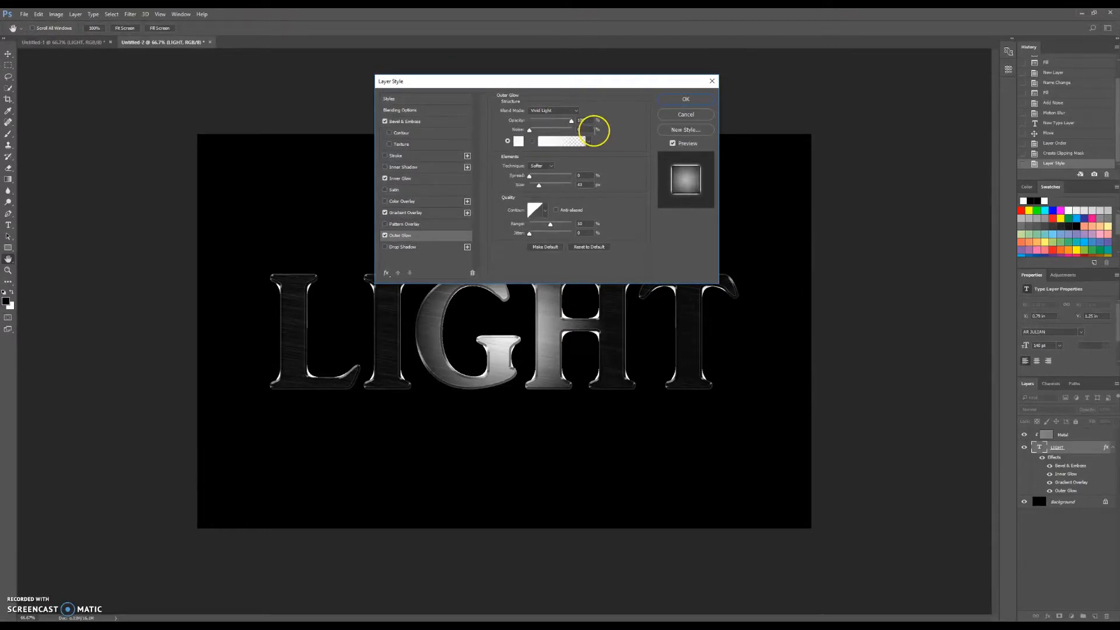
pyautogui.moveTo(586, 130)
pyautogui.mouseDown()
pyautogui.moveTo(567, 132)
pyautogui.moveTo(595, 132)
pyautogui.mouseUp()
pyautogui.click(699, 99)
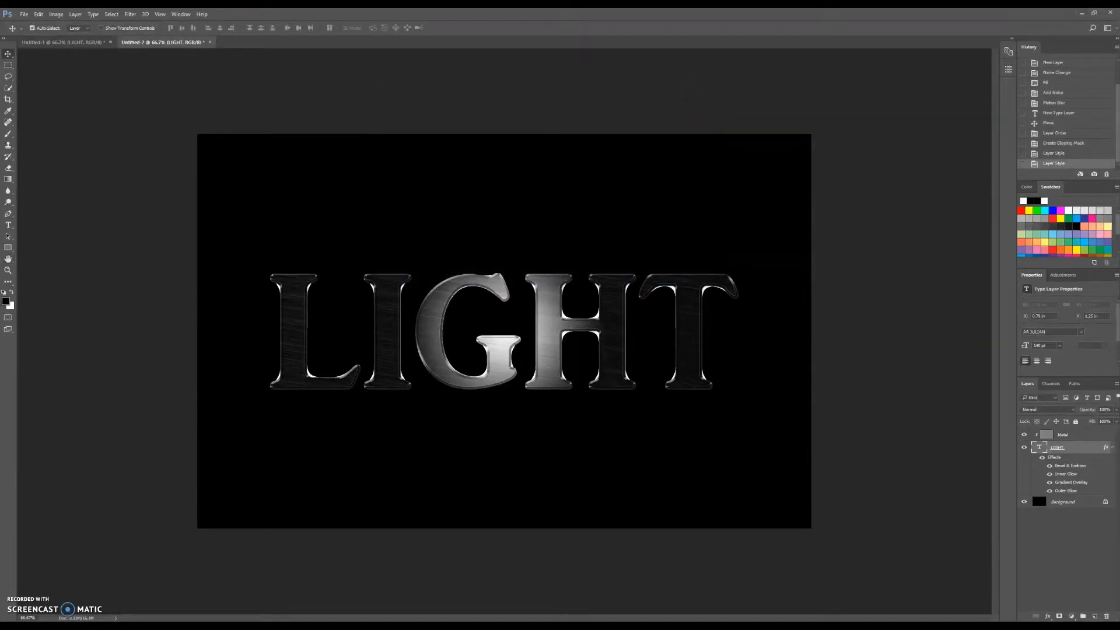
# Create a new layer above the Metal layer and name it HIGHLIGHT.
pyautogui.click(1093, 435)
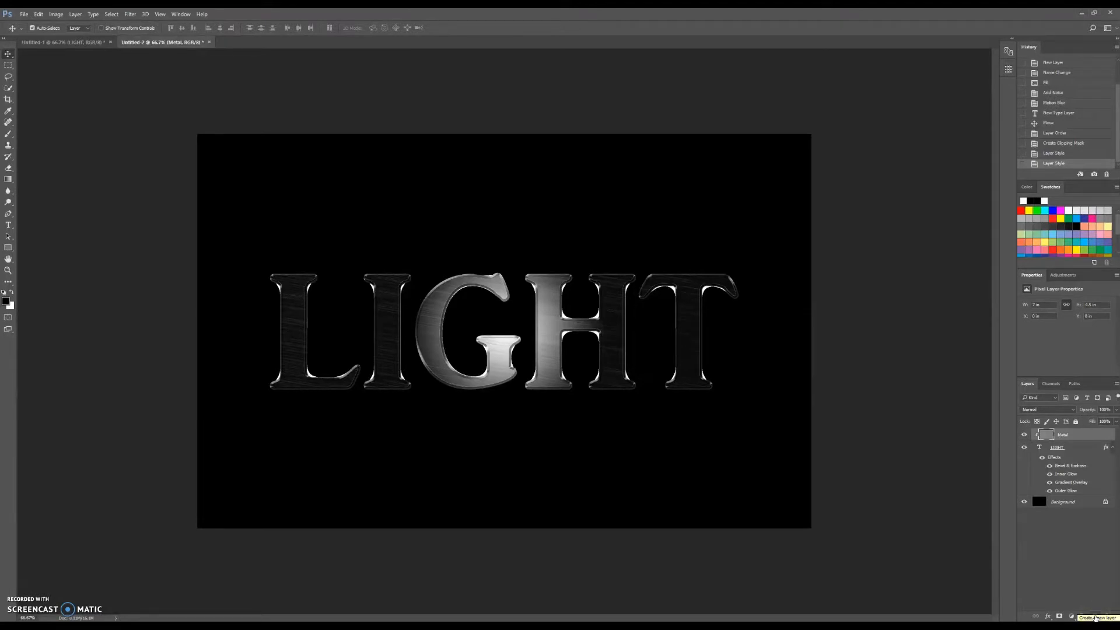
pyautogui.click(1094, 617)
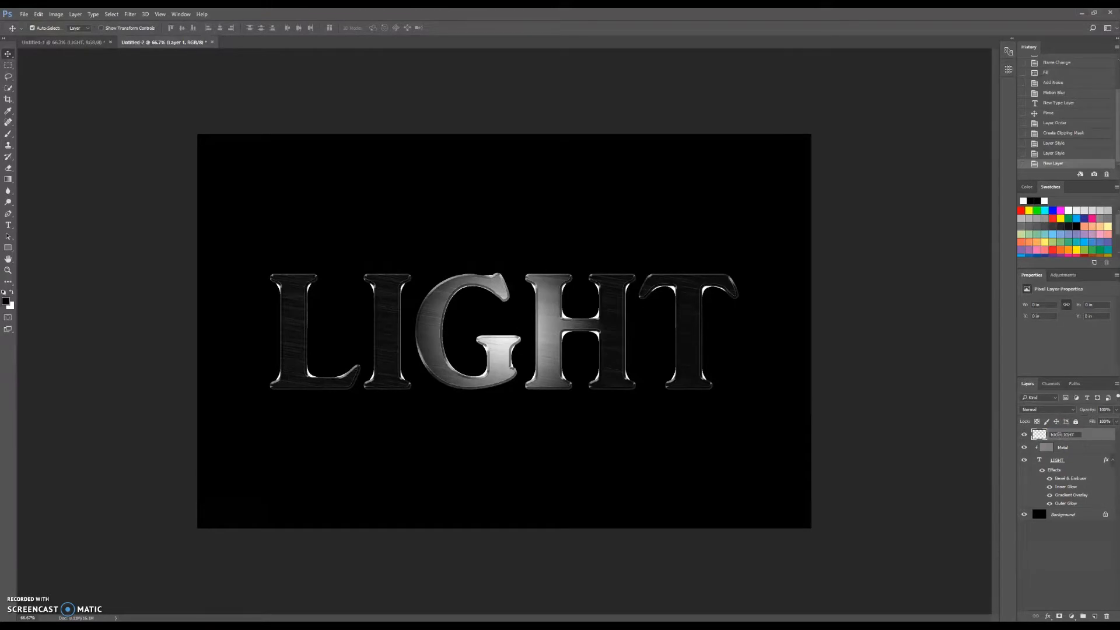
pyautogui.press('Return')
pyautogui.click(1087, 436)
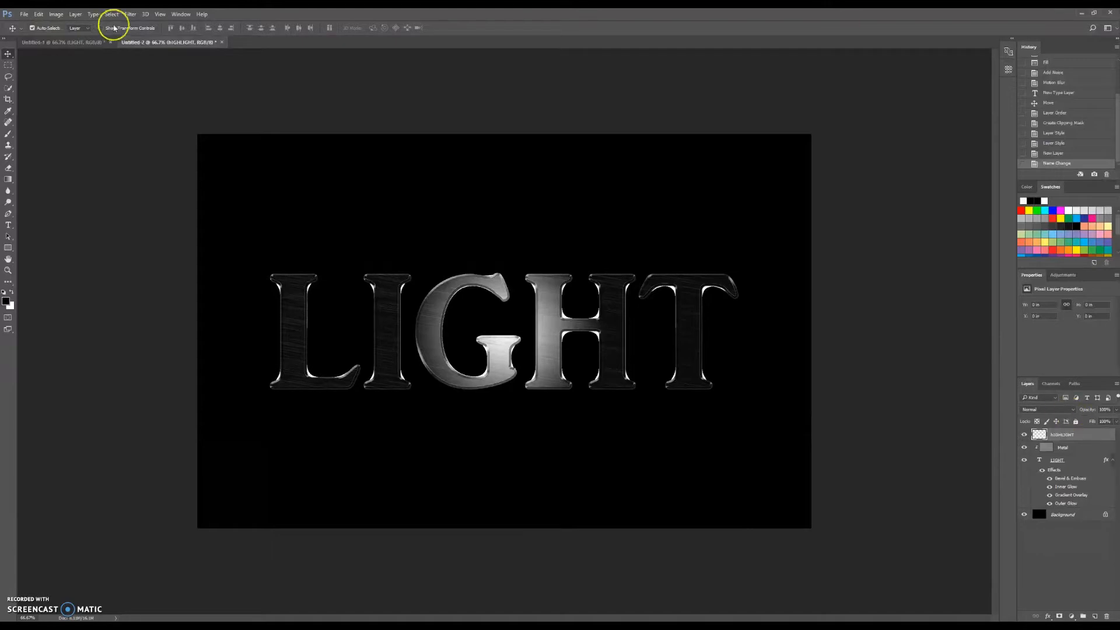
# Fill the HIGHLIGHT layer with a black-and-white Clouds render.
pyautogui.click(130, 14)
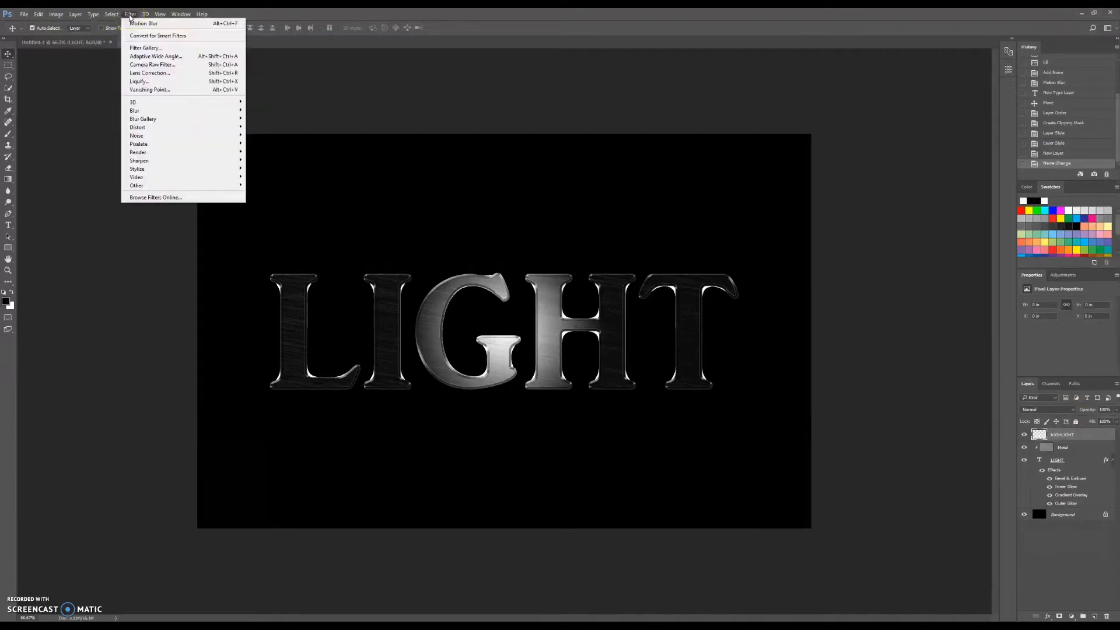
pyautogui.moveTo(144, 152)
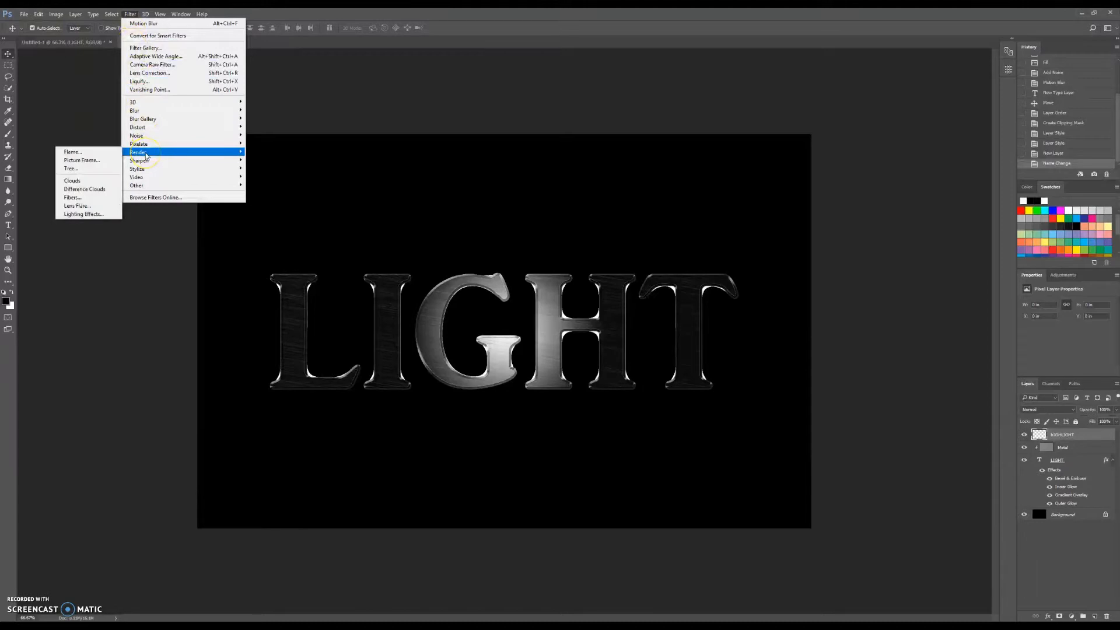
pyautogui.click(100, 185)
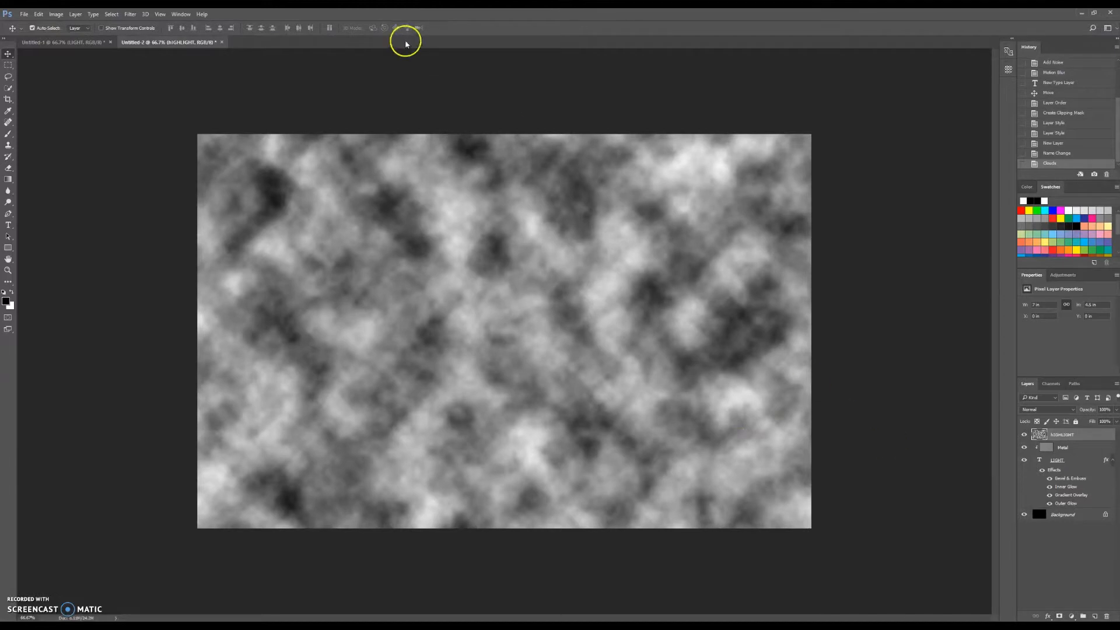
# Apply a Gaussian Blur with a radius of 10 pixels to the clouds on the HIGHLIGHT layer.
pyautogui.click(128, 15)
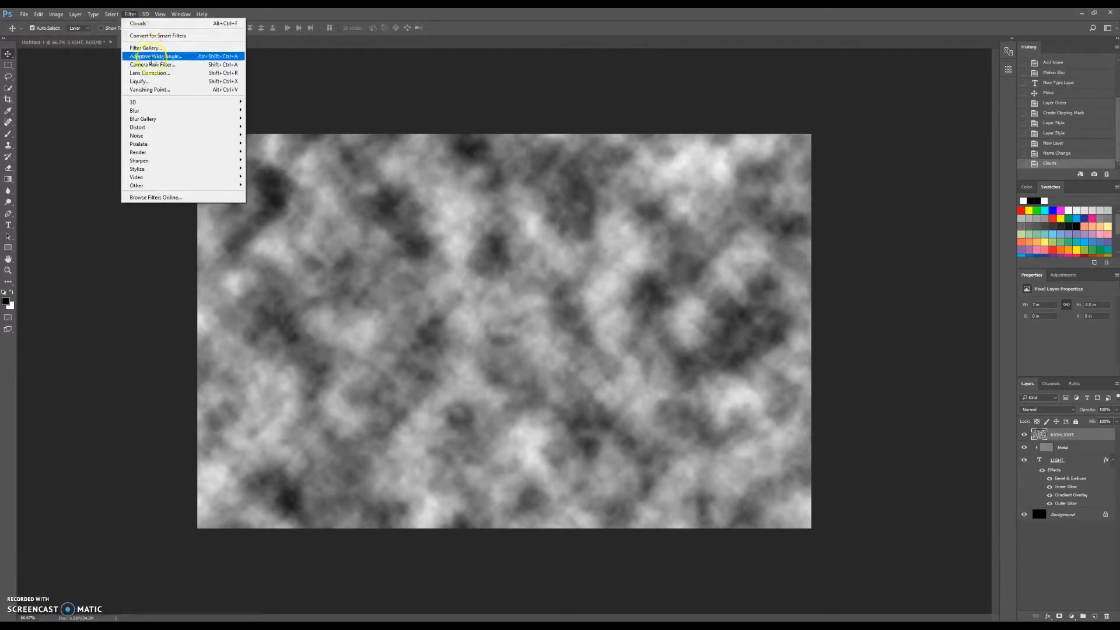
pyautogui.click(146, 111)
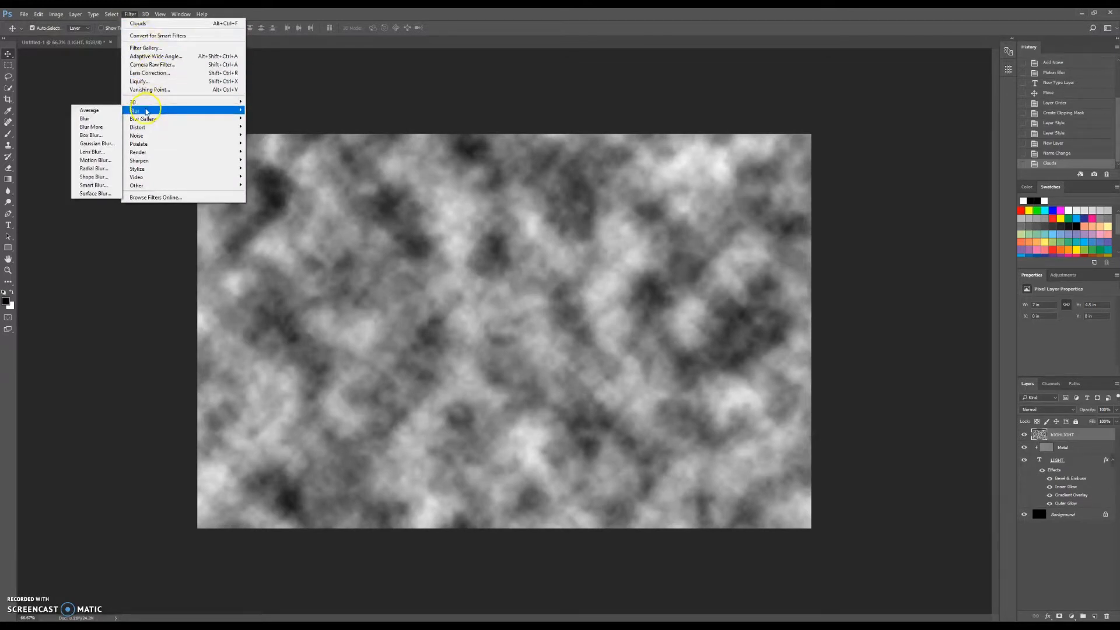
pyautogui.click(108, 146)
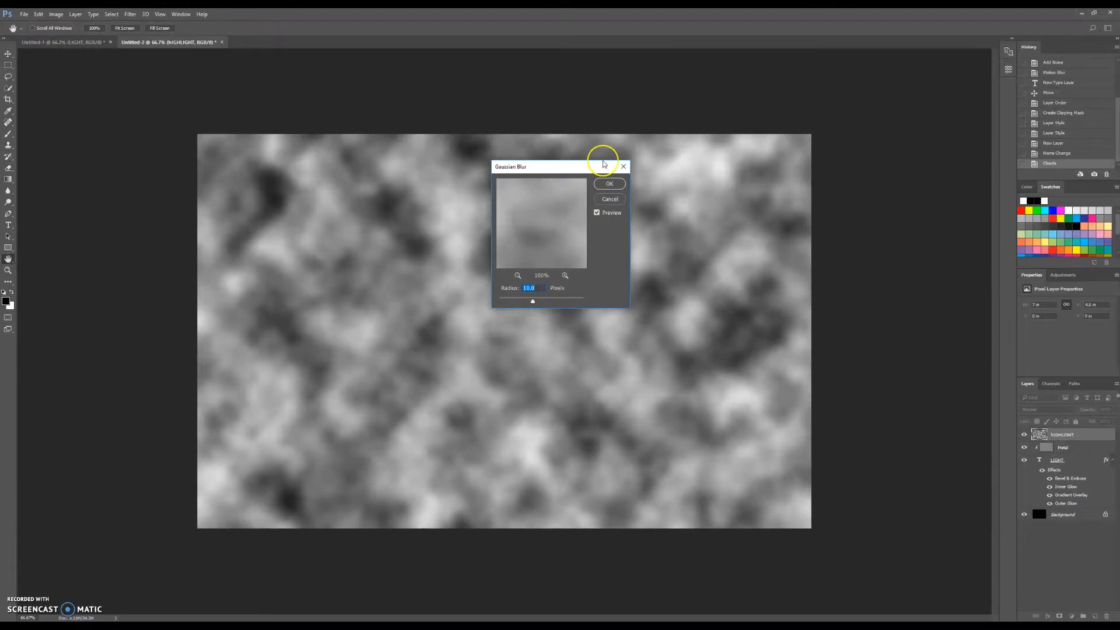
pyautogui.click(609, 184)
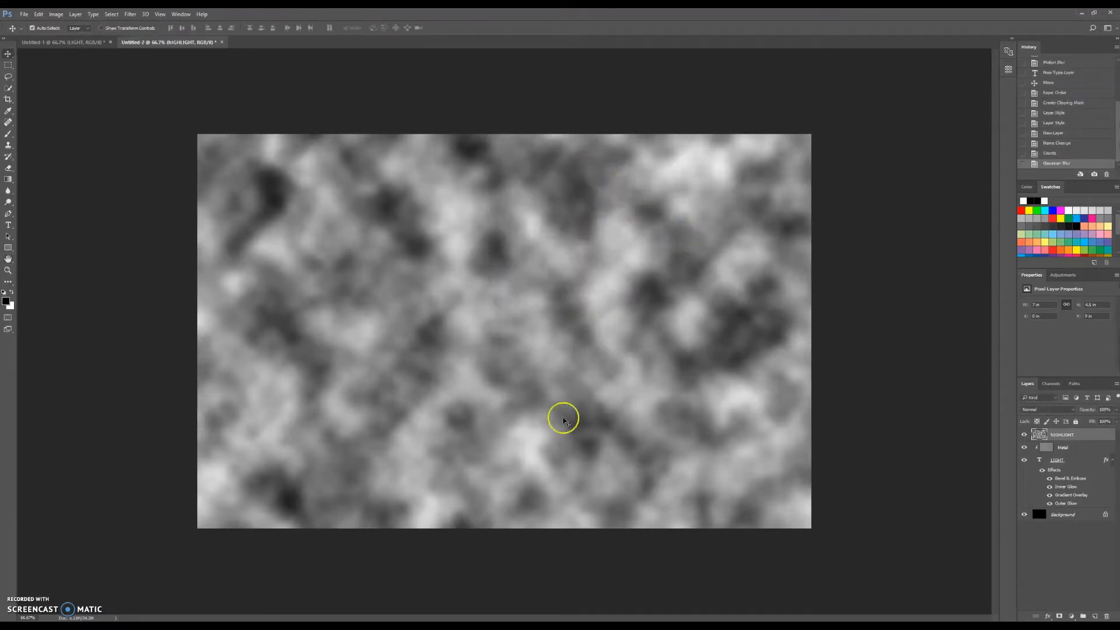
# Clip the HIGHLIGHT layer to the LIGHT text with a clipping mask and add a white layer mask to it.
pyautogui.keyDown('alt'); pyautogui.click(1063, 440); pyautogui.keyUp('alt')
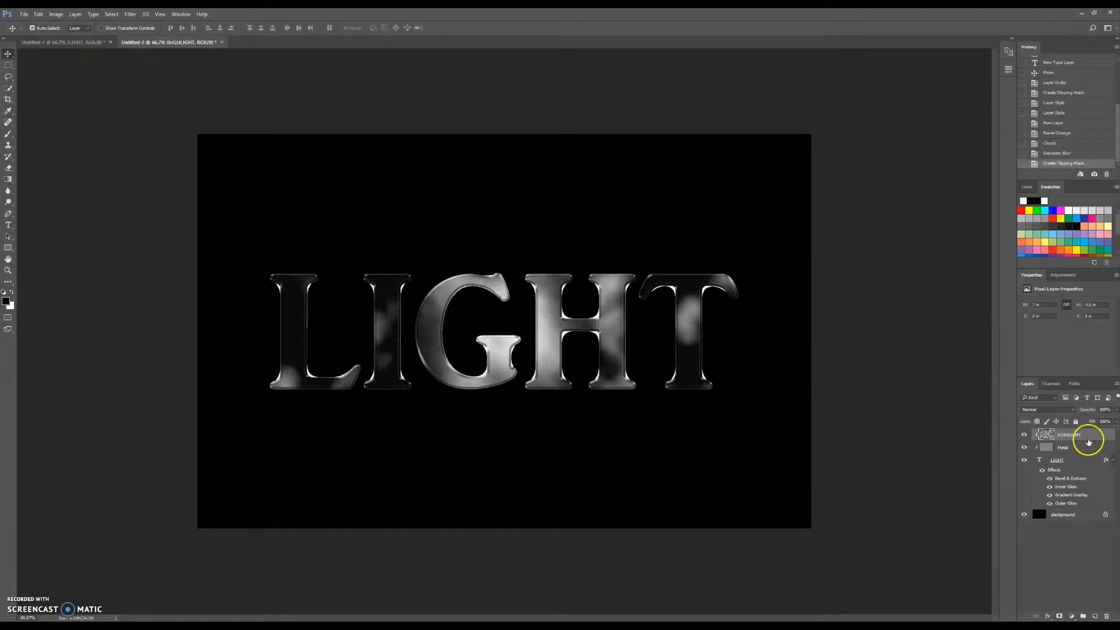
pyautogui.click(1059, 616)
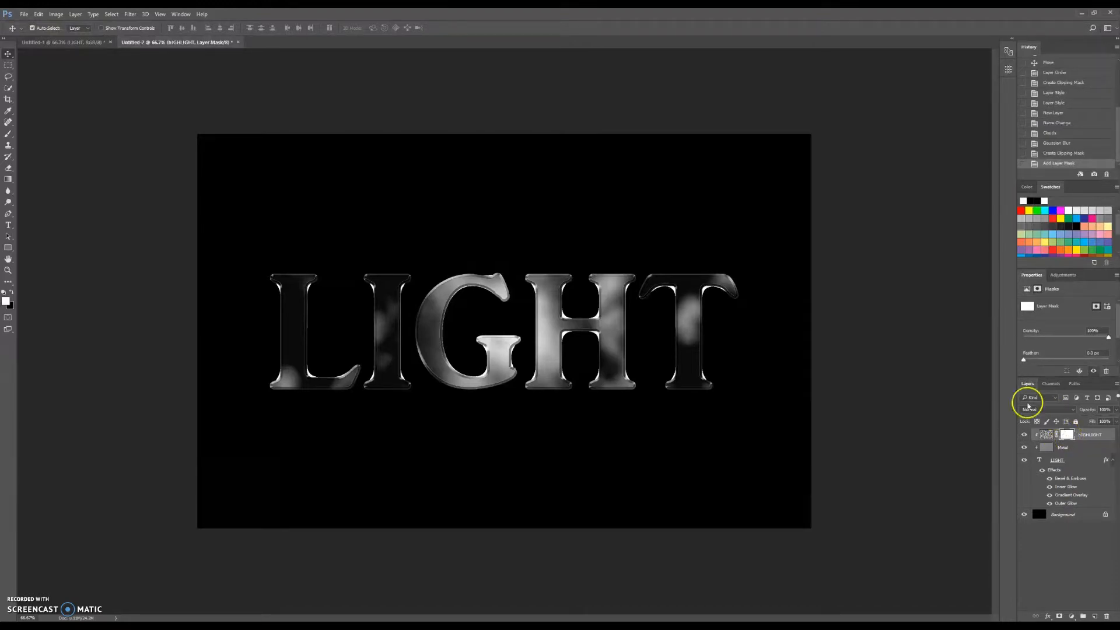
# Paint black with an enlarged soft brush on the HIGHLIGHT layer mask to hide the clouds over the letters L and I.
pyautogui.click(9, 136)
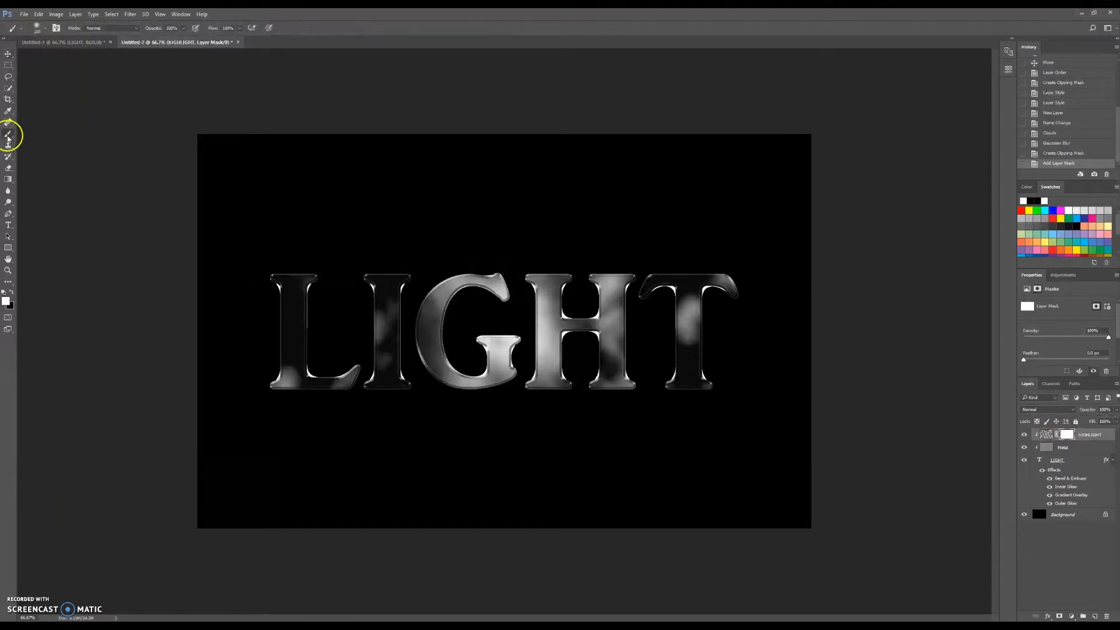
pyautogui.click(12, 291)
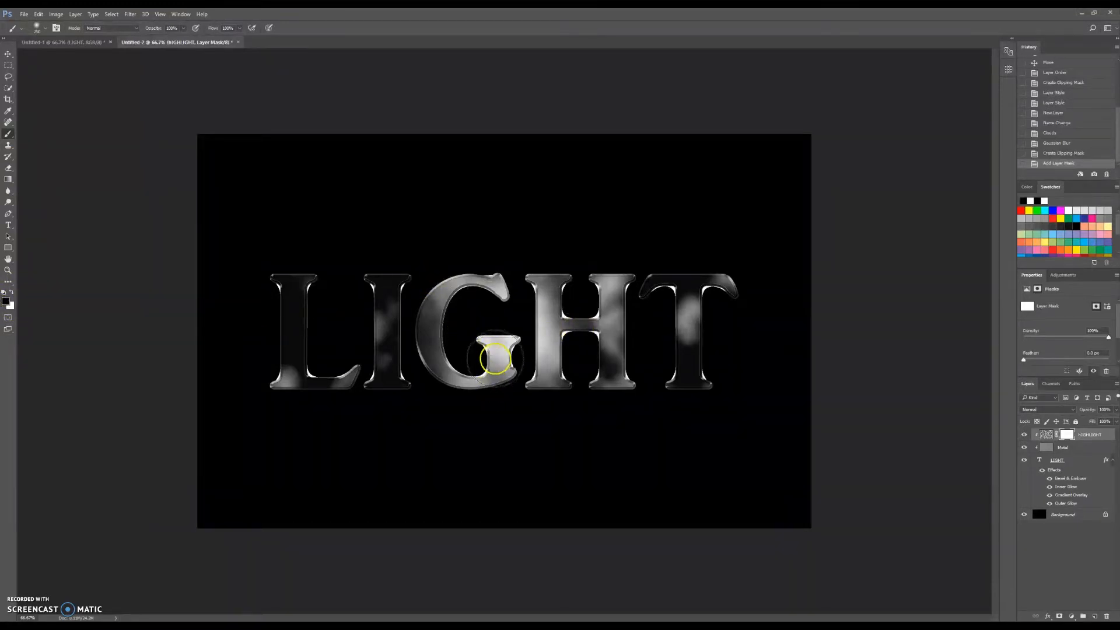
pyautogui.press(']')
pyautogui.press(']')
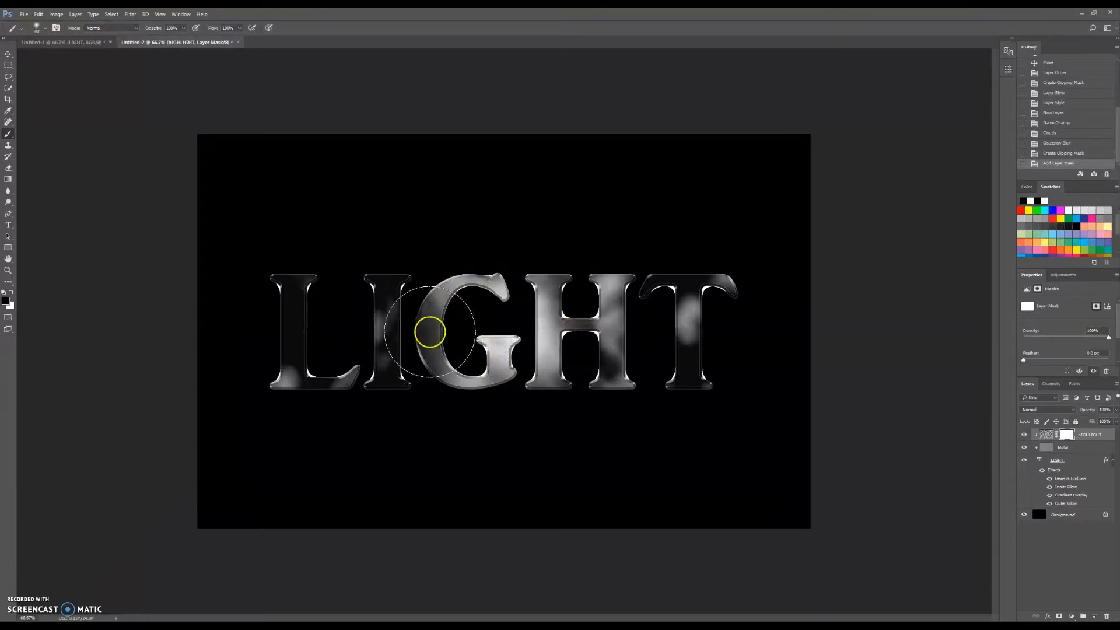
pyautogui.click(404, 320)
pyautogui.click(397, 308)
pyautogui.click(288, 303)
pyautogui.click(291, 330)
pyautogui.click(310, 371)
pyautogui.click(326, 385)
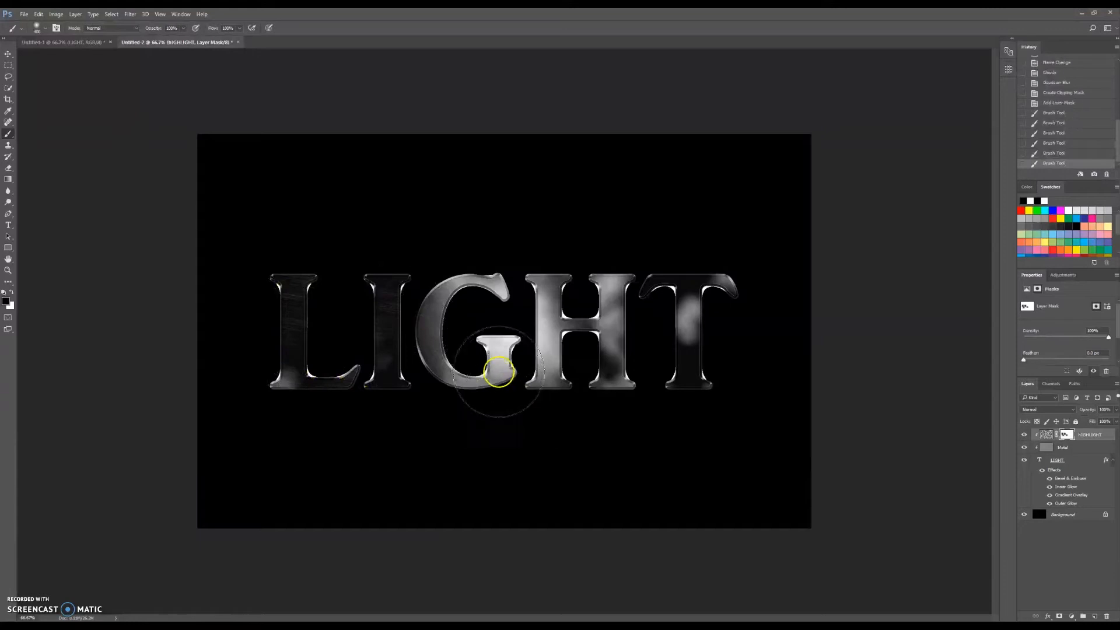
# Dab black on the HIGHLIGHT layer mask to reduce the cloud highlights over the letters G, H and T.
pyautogui.click(463, 314)
pyautogui.click(606, 315)
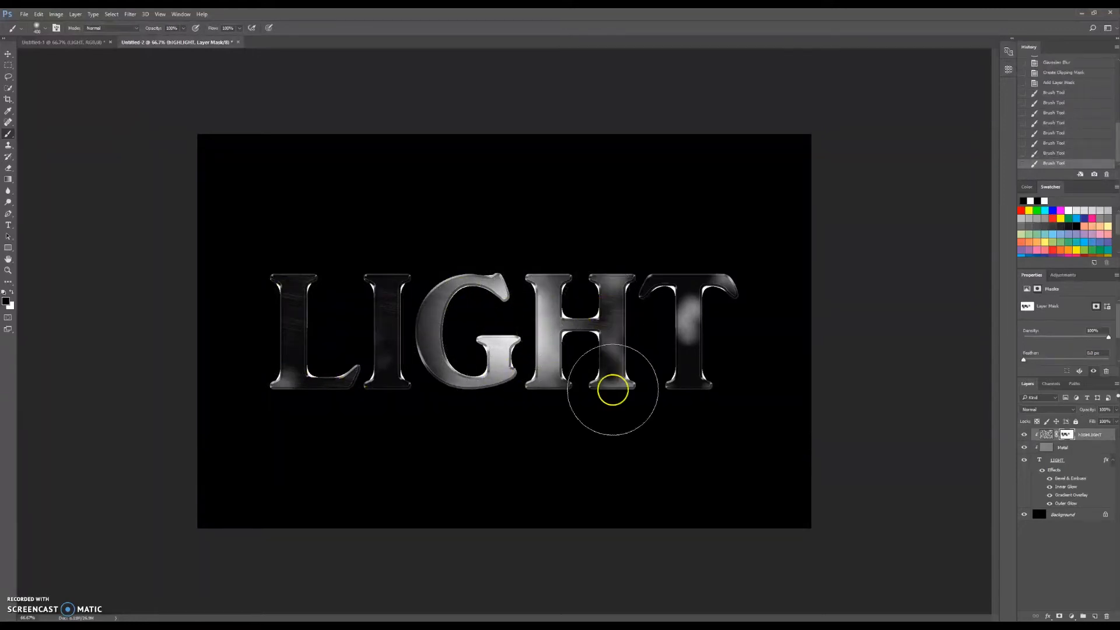
pyautogui.click(533, 349)
pyautogui.click(720, 365)
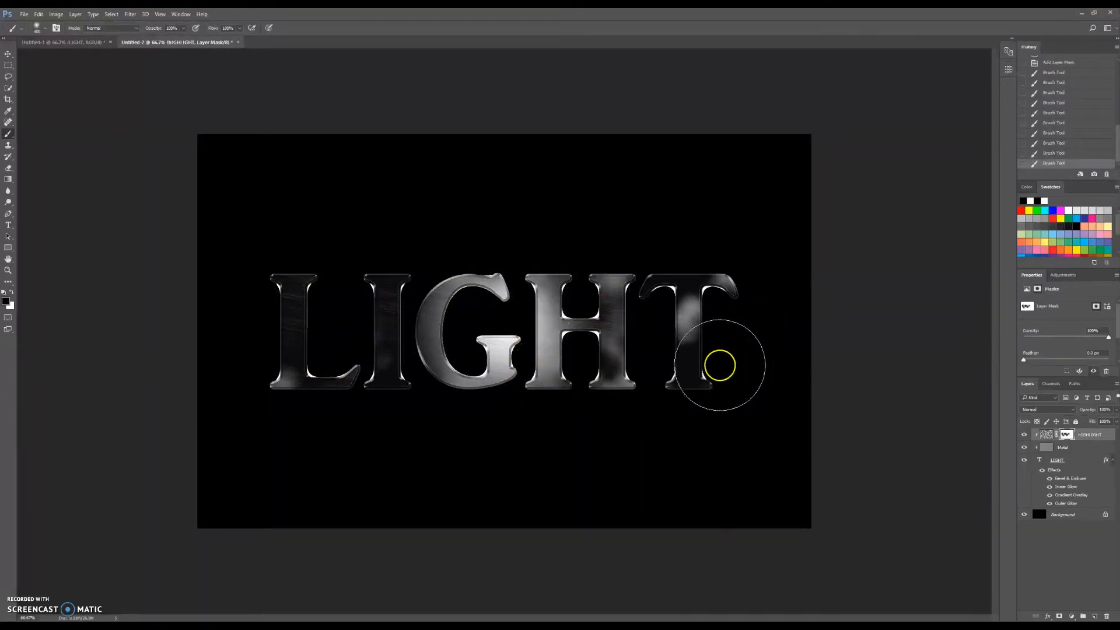
pyautogui.click(709, 336)
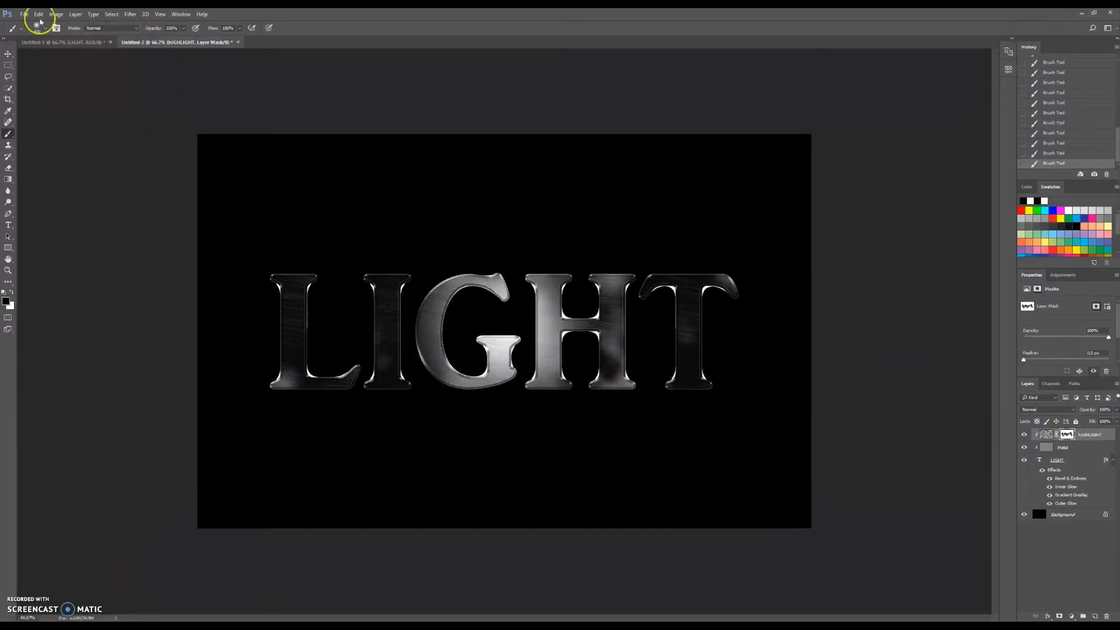
pyautogui.click(8, 55)
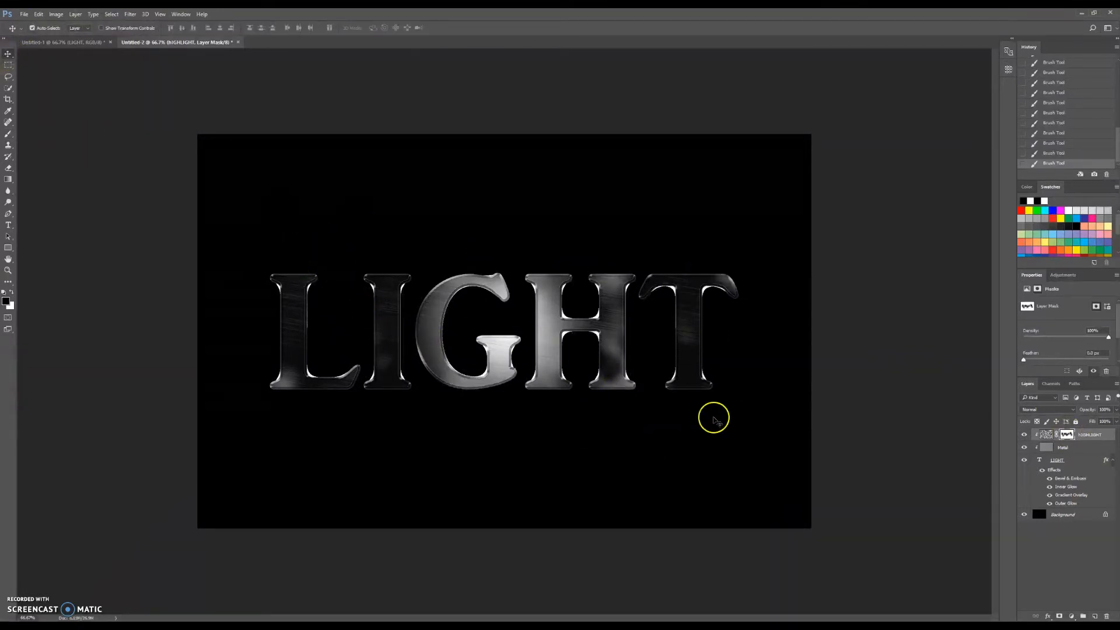
pyautogui.moveTo(500, 349); pyautogui.dragTo(491, 349)
# Group the HIGHLIGHT, Metal and LIGHT layers and name the group Text.
pyautogui.click(1094, 440)
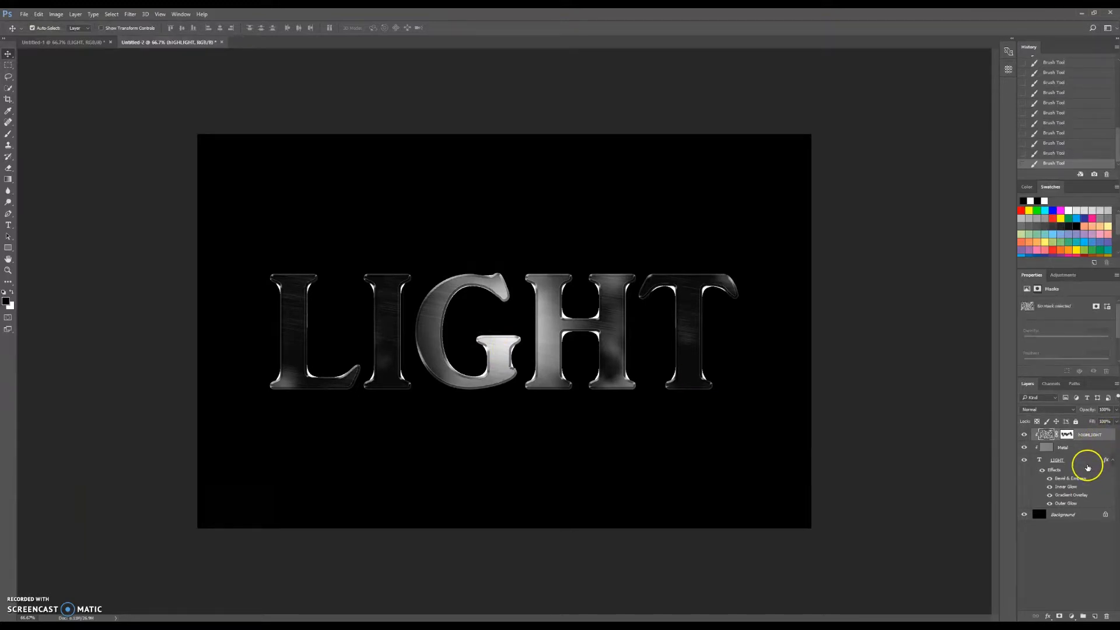
pyautogui.press('Tab')
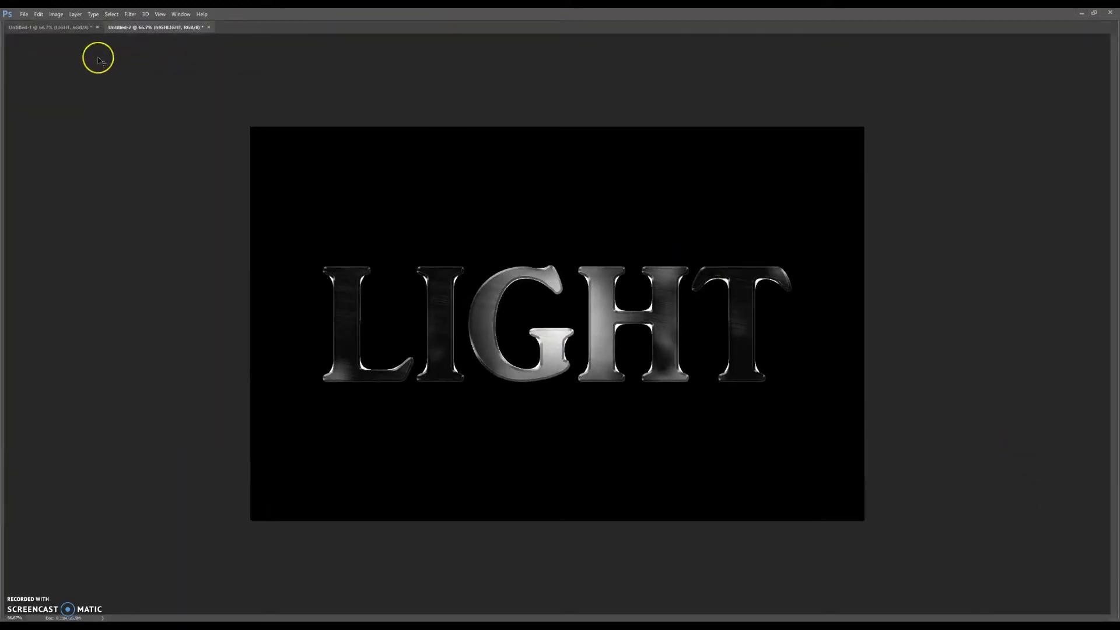
pyautogui.press('Tab')
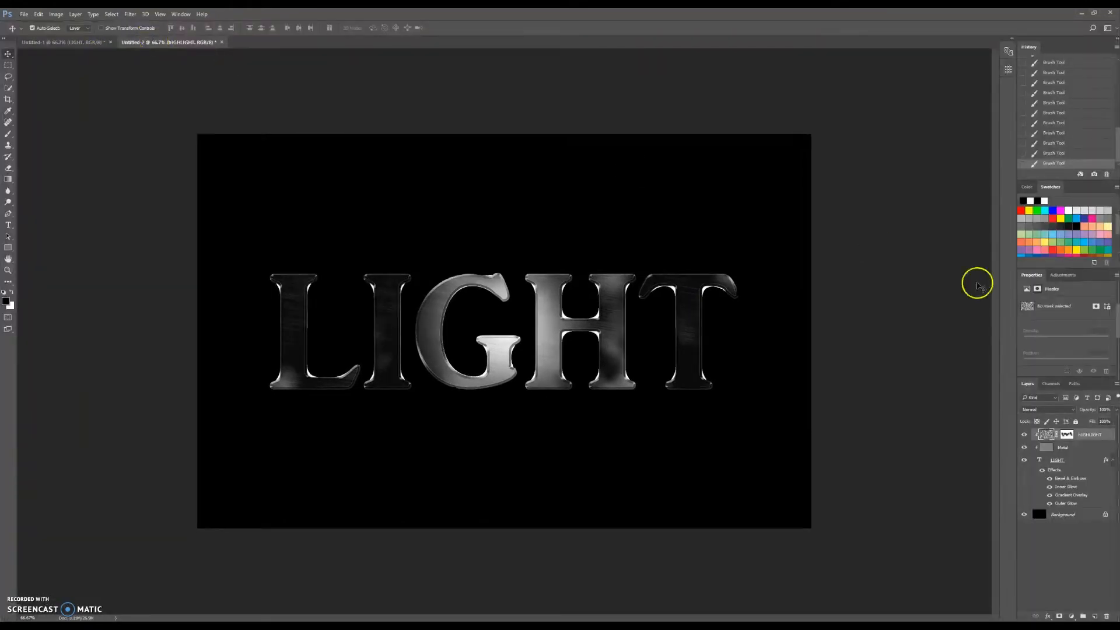
pyautogui.keyDown('shift'); pyautogui.click(1075, 462); pyautogui.keyUp('shift')
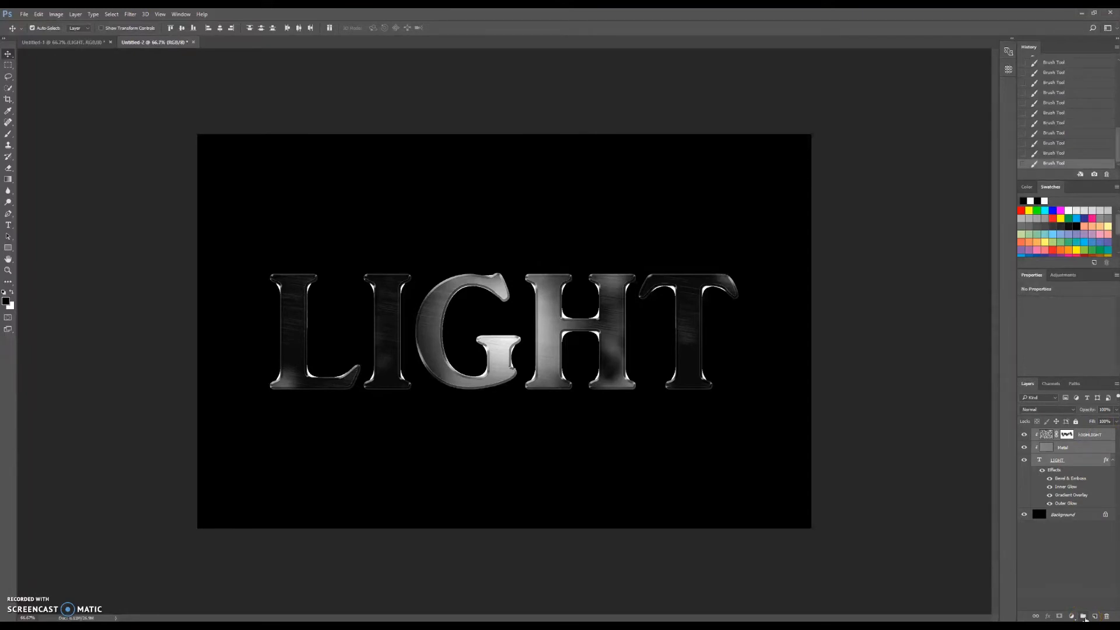
pyautogui.click(1084, 617)
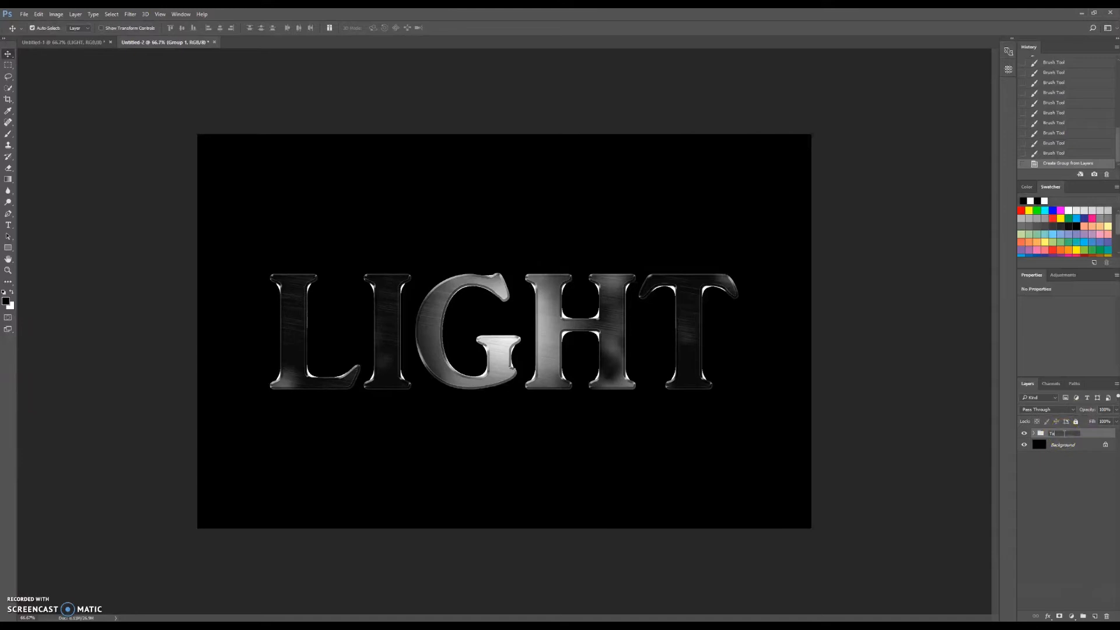
pyautogui.press('Return')
# Unlock the Background layer and rename it Flare.
pyautogui.click(1058, 446)
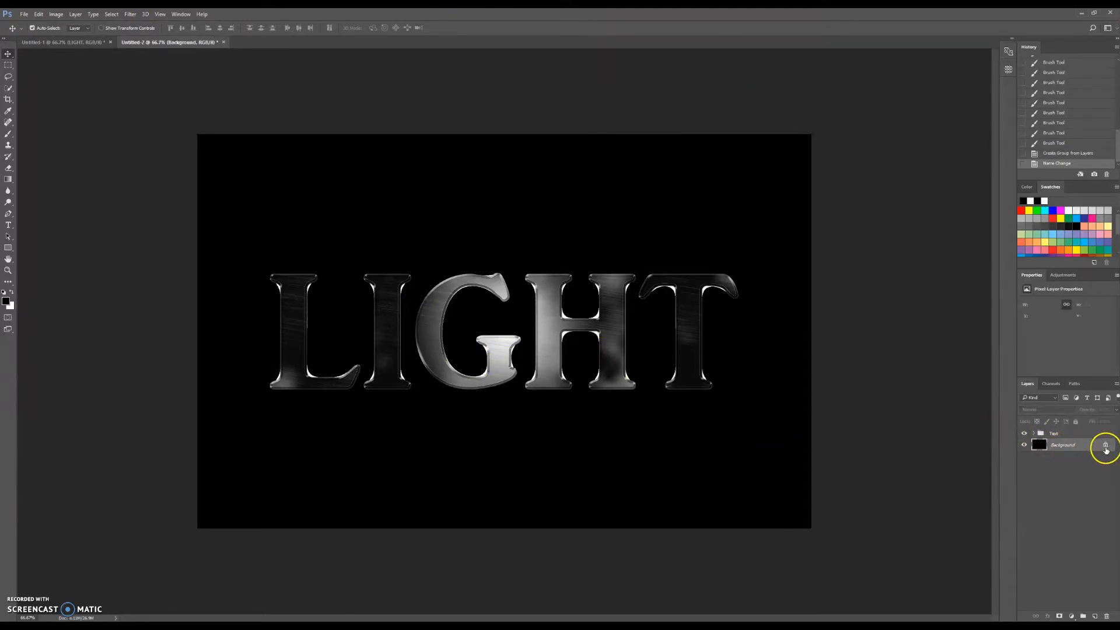
pyautogui.click(1106, 446)
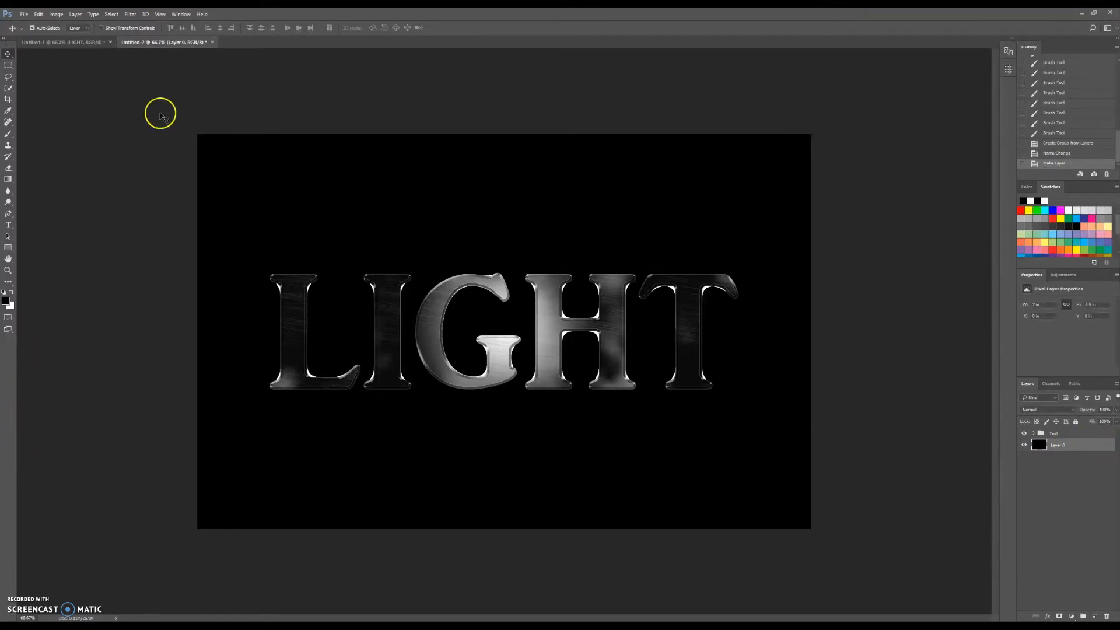
pyautogui.doubleClick(1062, 445)
pyautogui.write('Flare')
pyautogui.press('Return')
pyautogui.click(1090, 447)
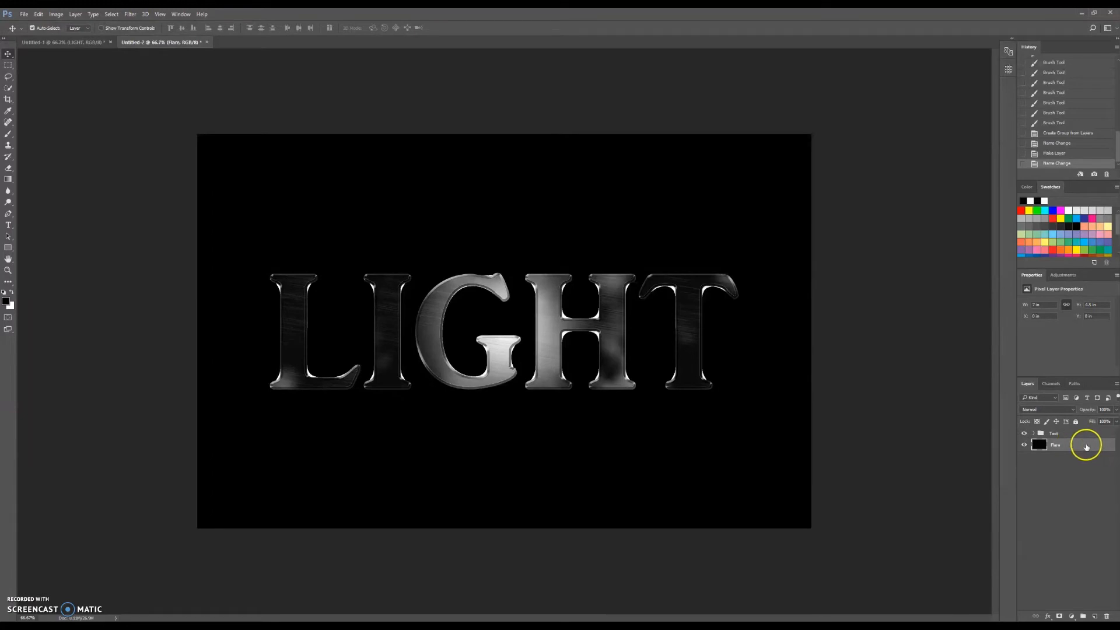
# Render a 50-300mm Zoom lens flare at 100% brightness on the Flare layer, centred slightly below the middle under the G.
pyautogui.click(129, 15)
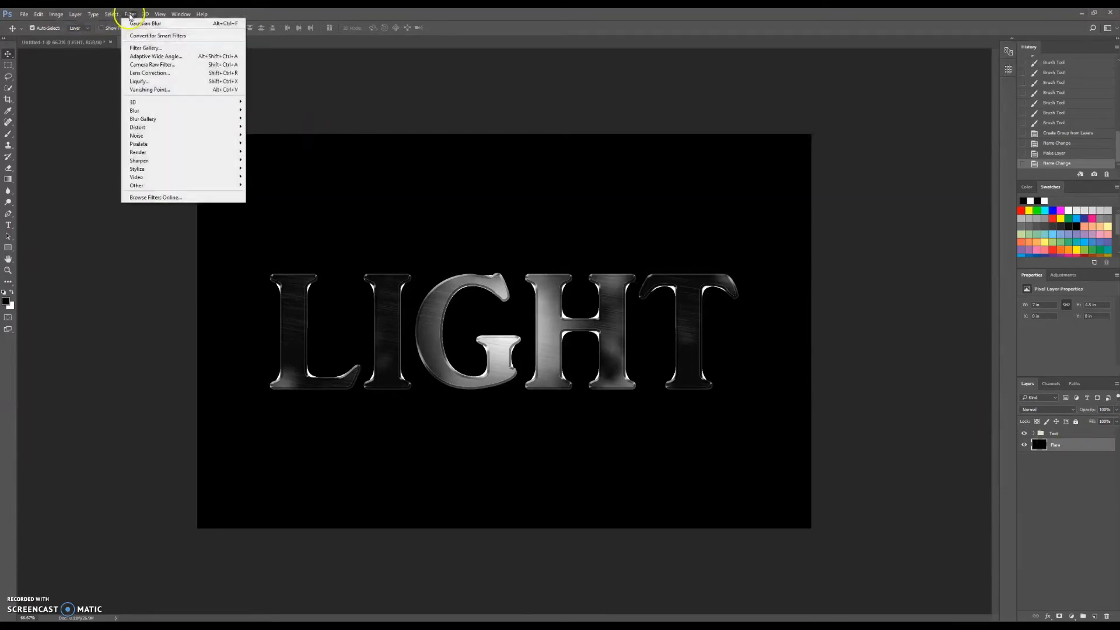
pyautogui.moveTo(143, 154)
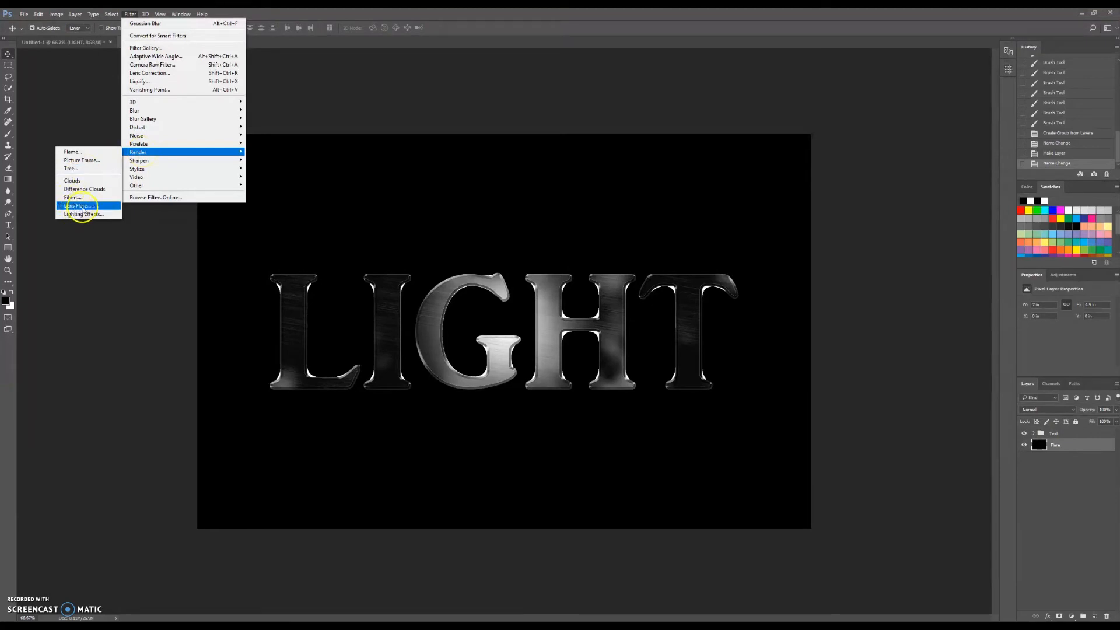
pyautogui.click(83, 207)
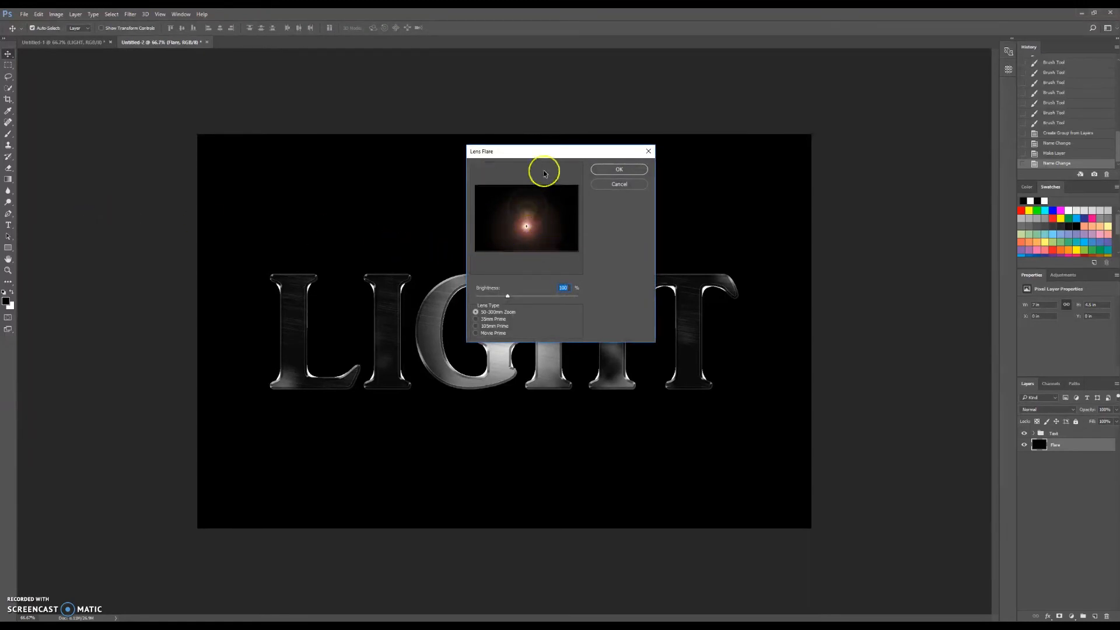
pyautogui.moveTo(548, 149); pyautogui.dragTo(609, 218)
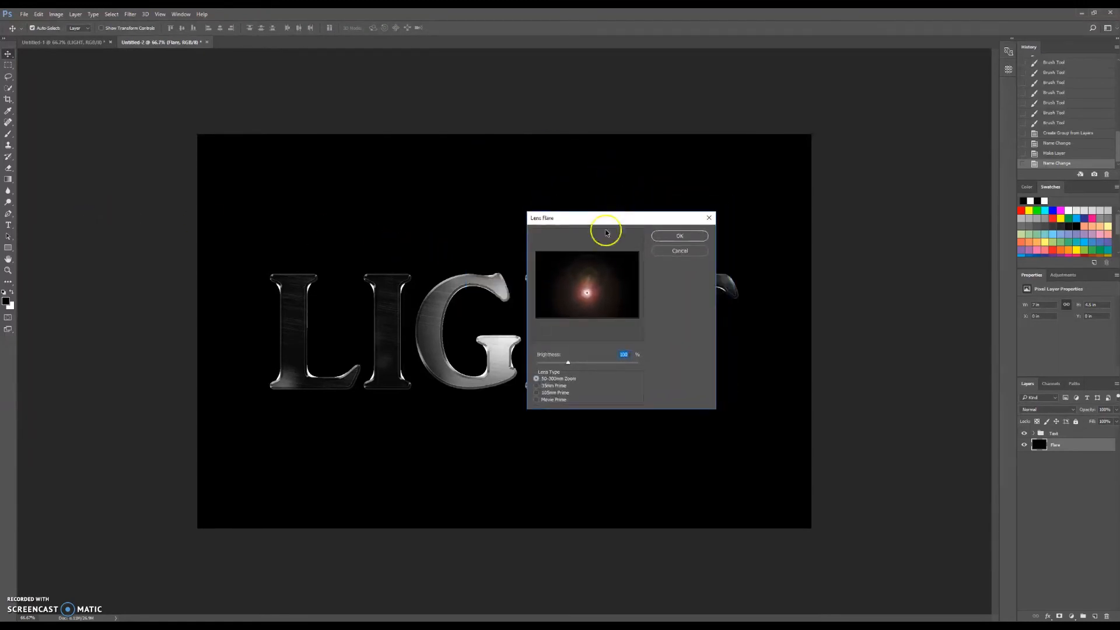
pyautogui.click(595, 294)
pyautogui.moveTo(598, 296)
pyautogui.mouseDown()
pyautogui.moveTo(560, 279)
pyautogui.moveTo(588, 297)
pyautogui.mouseUp()
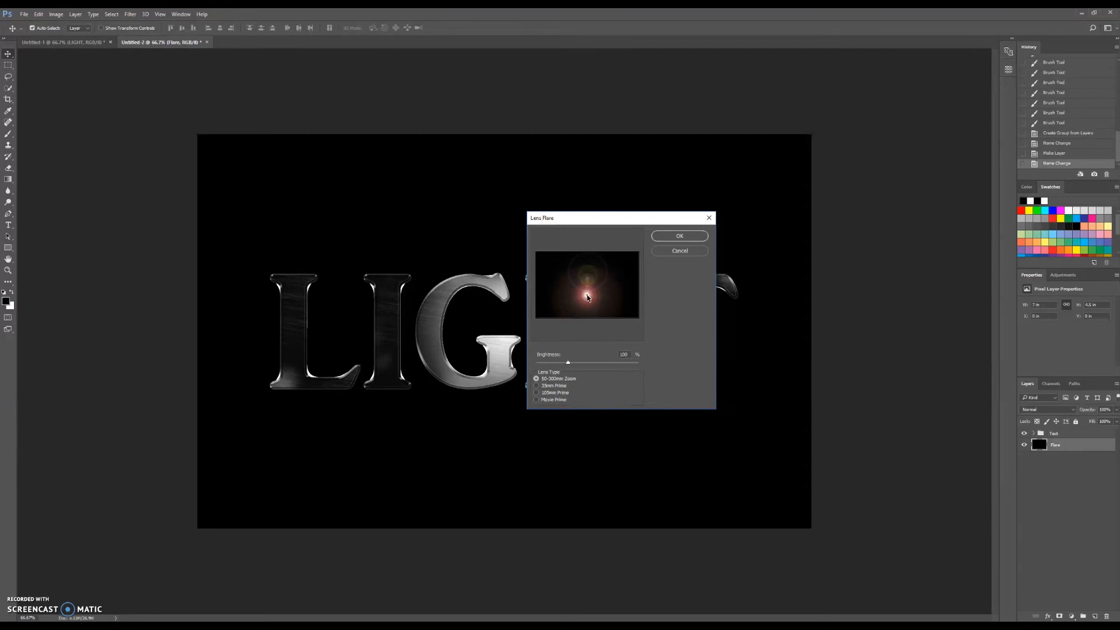
pyautogui.moveTo(586, 298); pyautogui.dragTo(588, 295)
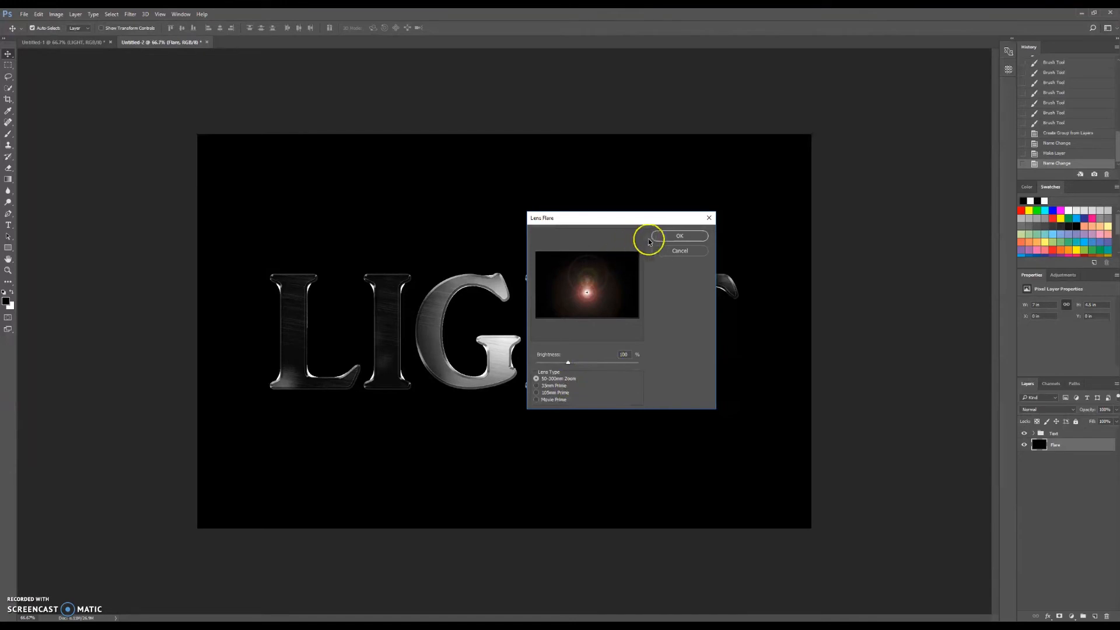
pyautogui.click(669, 237)
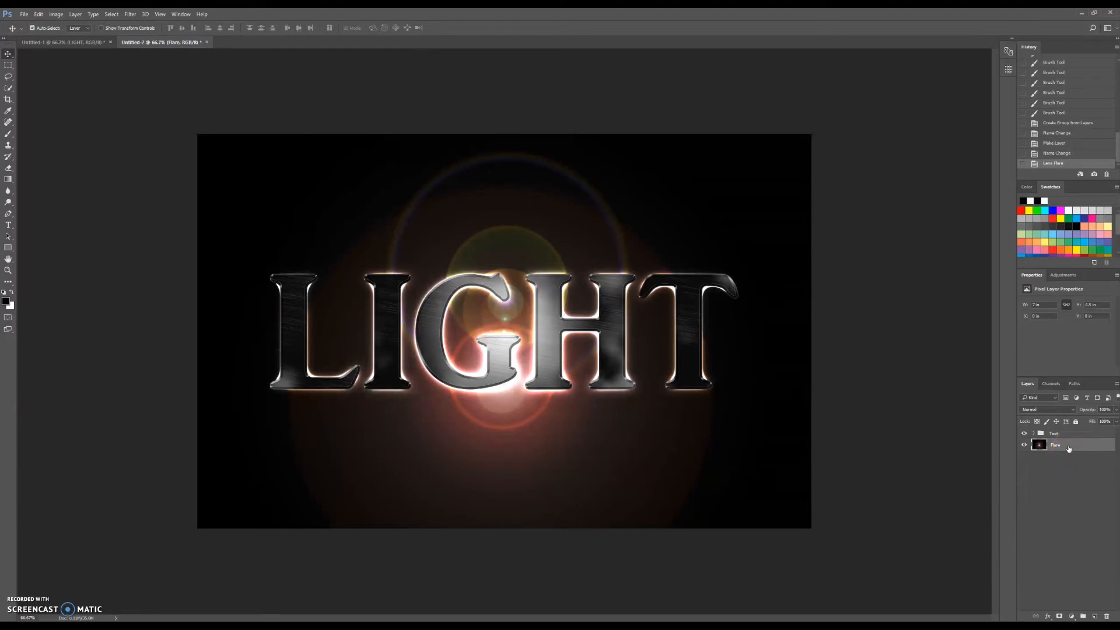
# Add a Hue/Saturation adjustment layer above the Flare layer with hue 166 and saturation -28.
pyautogui.click(1063, 275)
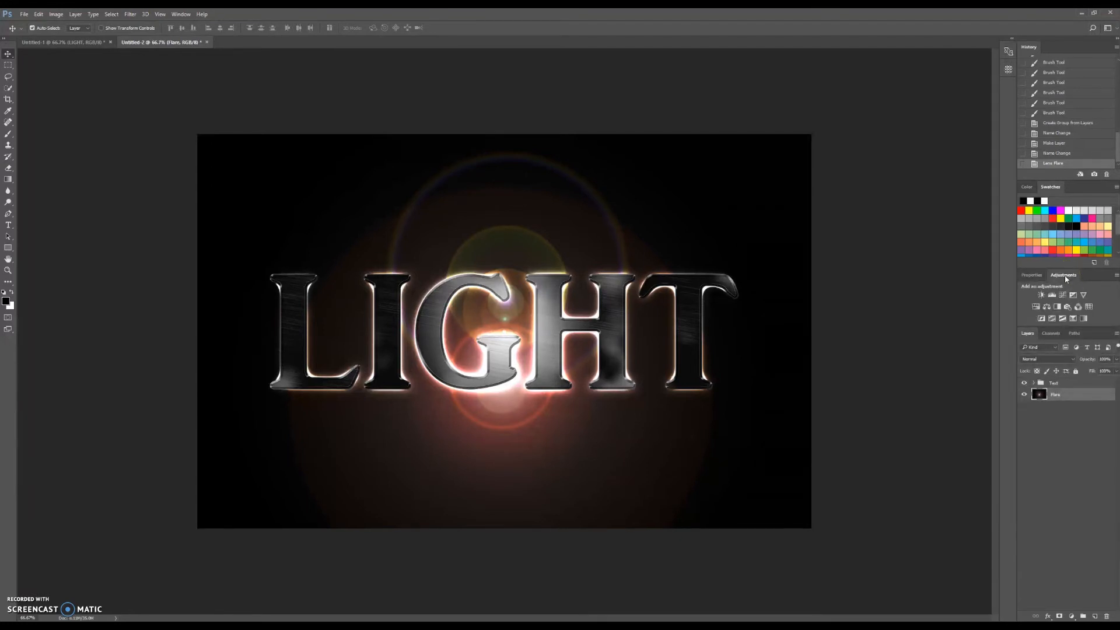
pyautogui.click(1035, 307)
pyautogui.click(1097, 326)
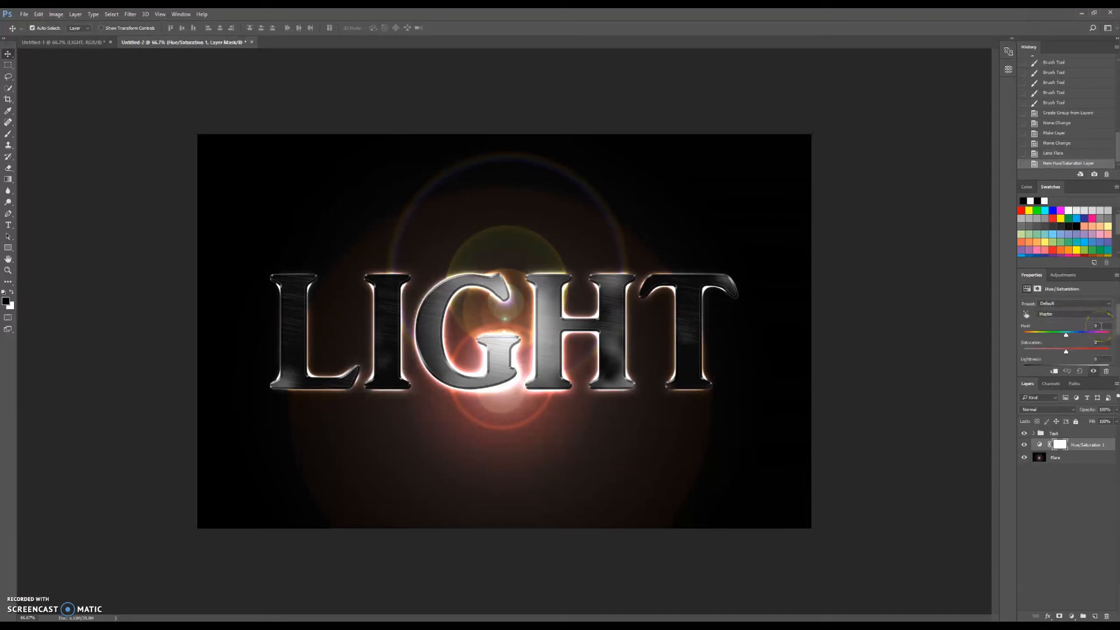
pyautogui.click(1094, 327)
pyautogui.write('166')
pyautogui.press('Return')
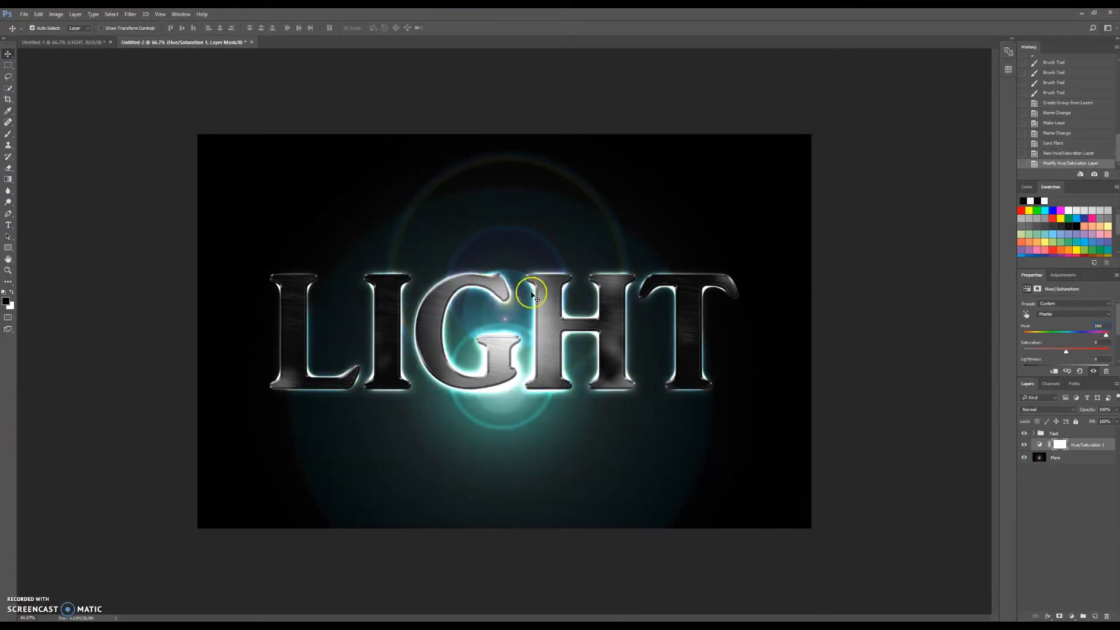
pyautogui.click(1078, 339)
# Open the layer style of the LIGHT text inside the Text group and enable Pattern Overlay.
pyautogui.click(1033, 433)
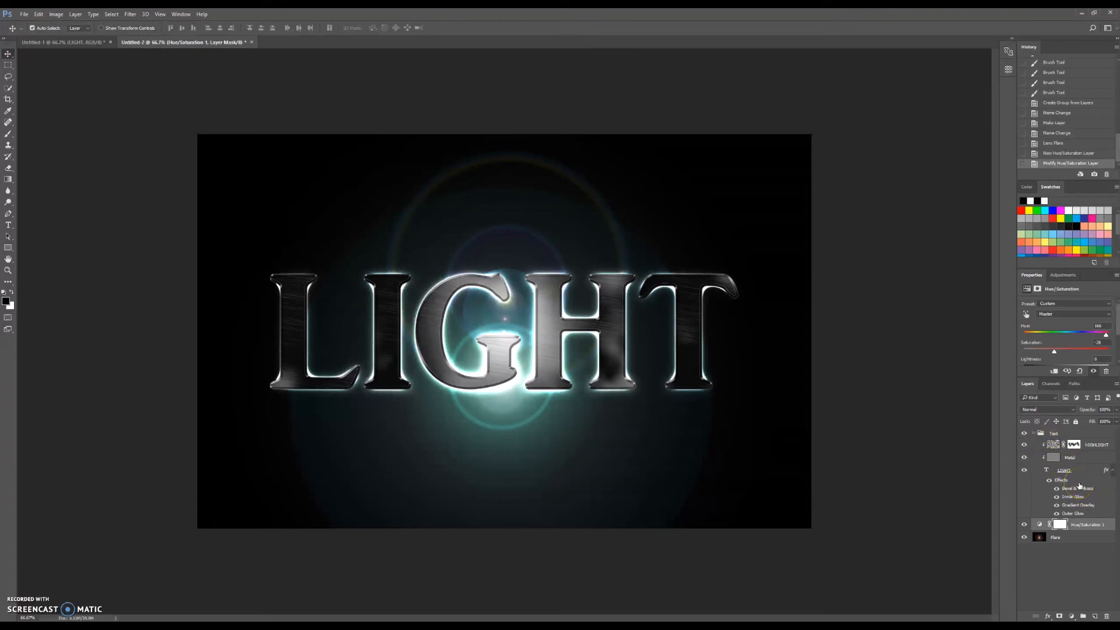
pyautogui.click(1034, 434)
pyautogui.click(1034, 433)
pyautogui.click(1033, 434)
pyautogui.click(1079, 471)
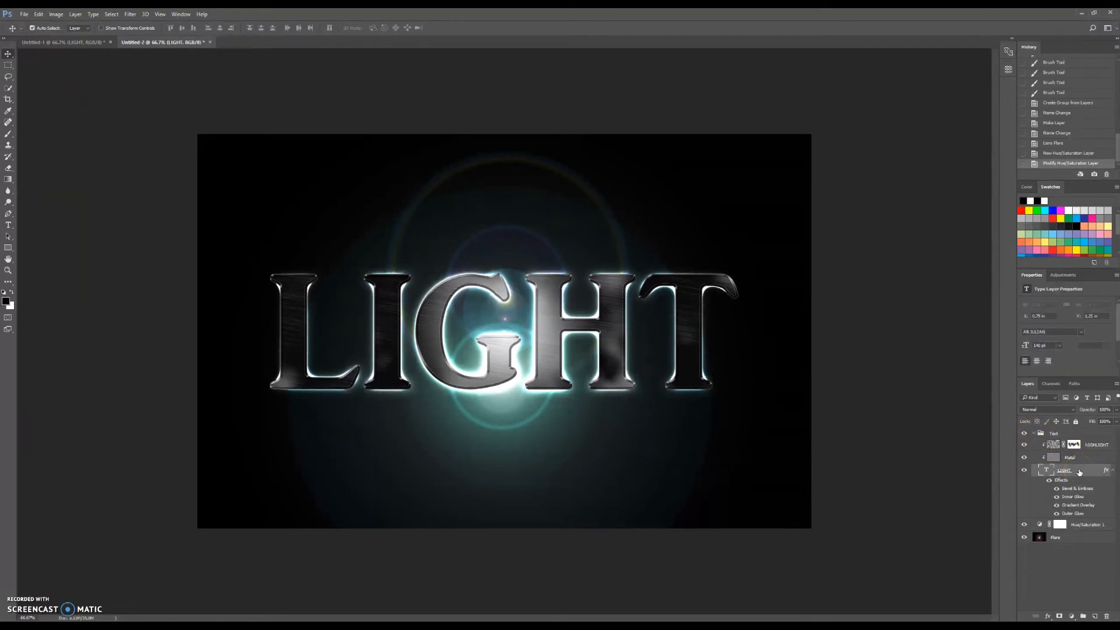
pyautogui.doubleClick(1079, 471)
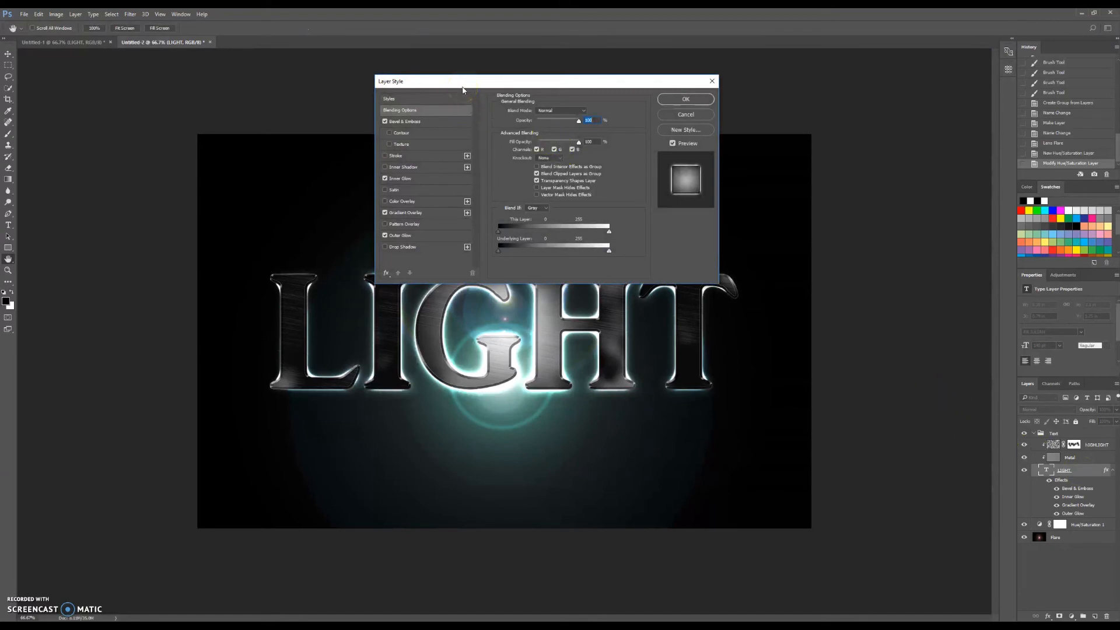
pyautogui.click(415, 225)
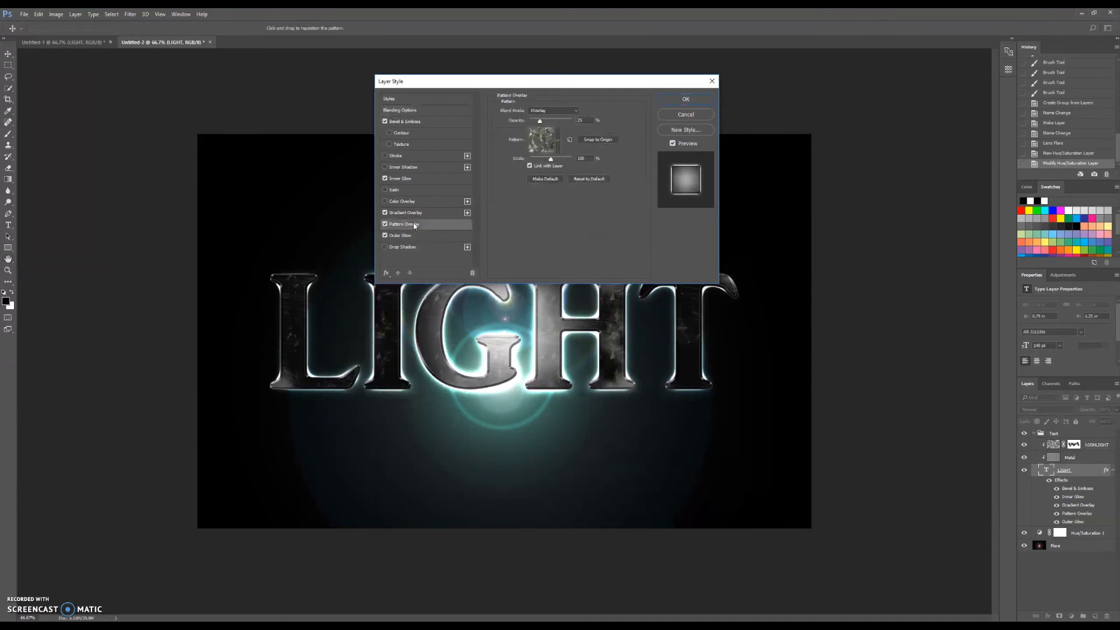
pyautogui.moveTo(473, 80); pyautogui.dragTo(492, 42)
pyautogui.moveTo(577, 37); pyautogui.dragTo(565, 56)
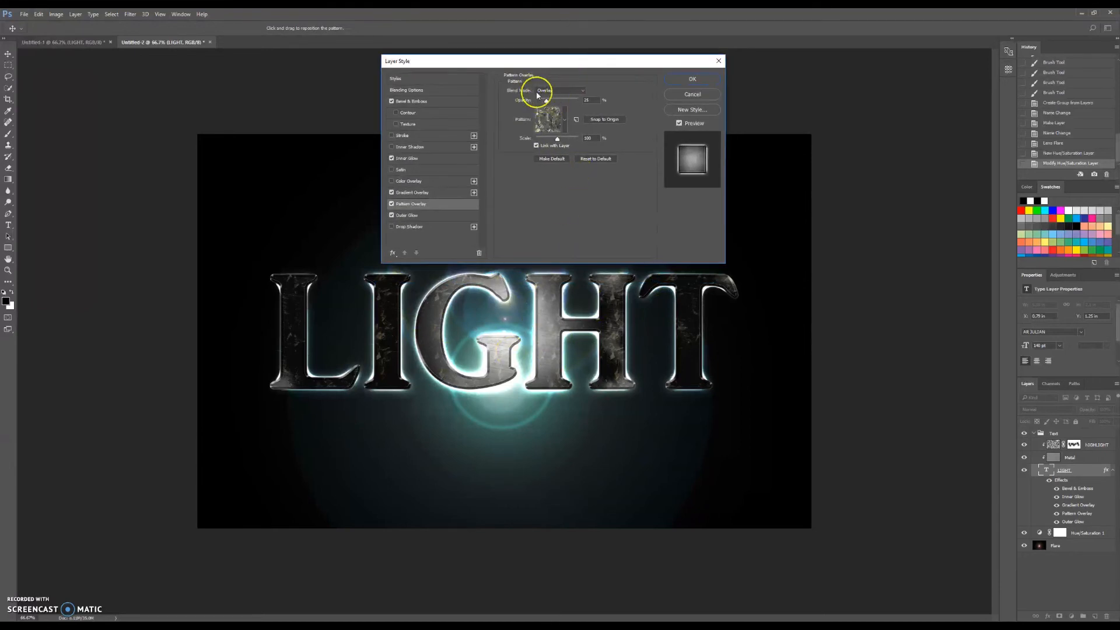
# Append the Rock Patterns set and apply the Black Marble pattern to the LIGHT text in Overlay blend mode.
pyautogui.click(555, 91)
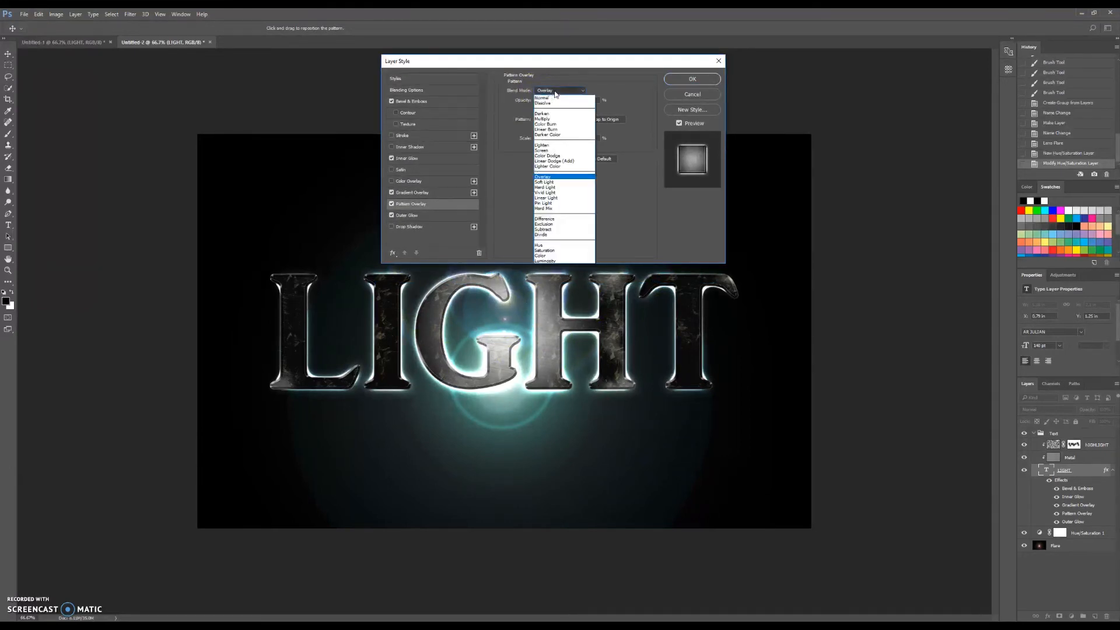
pyautogui.click(554, 92)
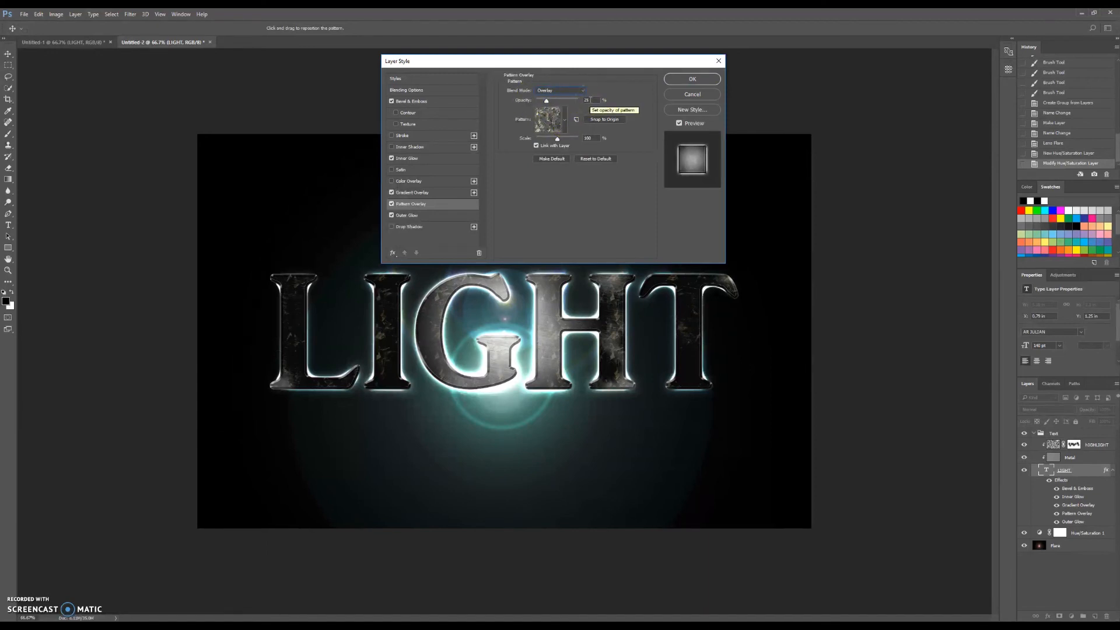
pyautogui.click(564, 119)
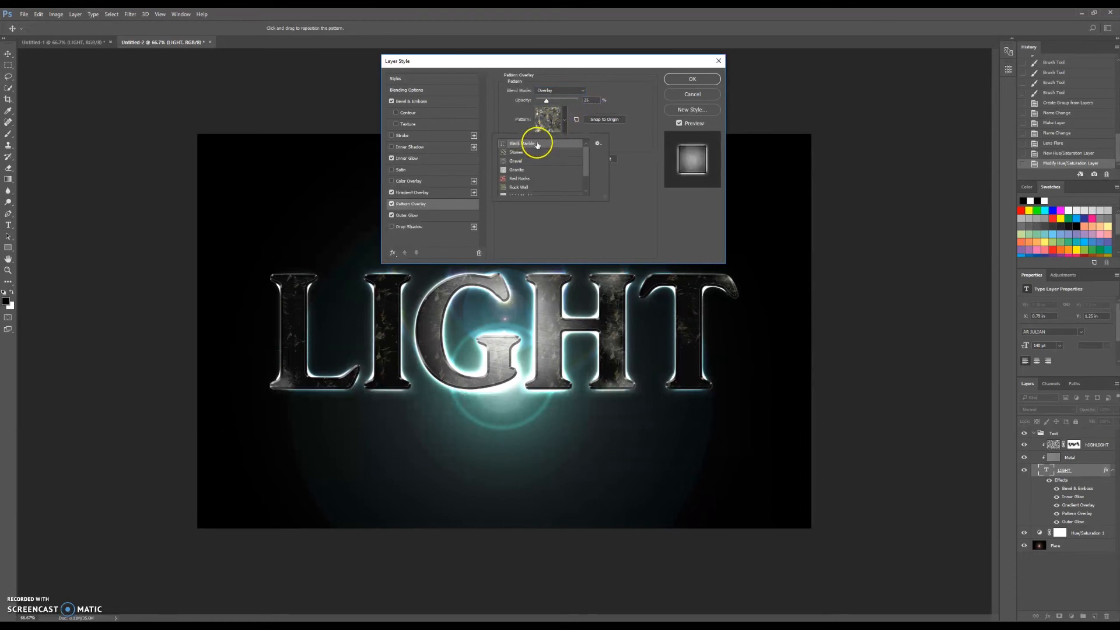
pyautogui.click(600, 150)
pyautogui.click(598, 145)
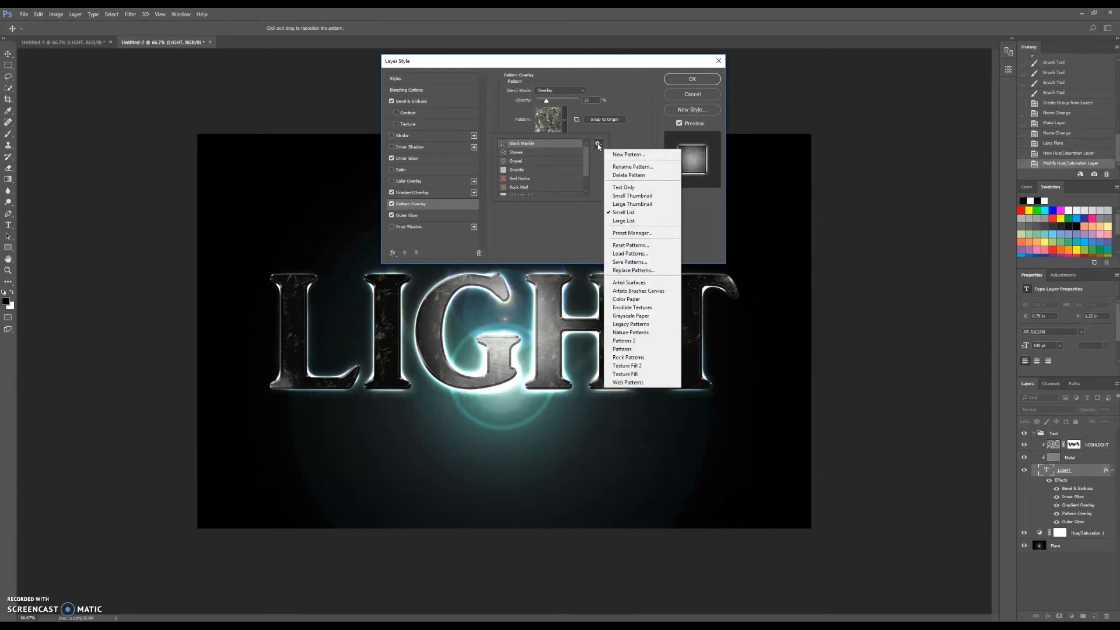
pyautogui.click(635, 357)
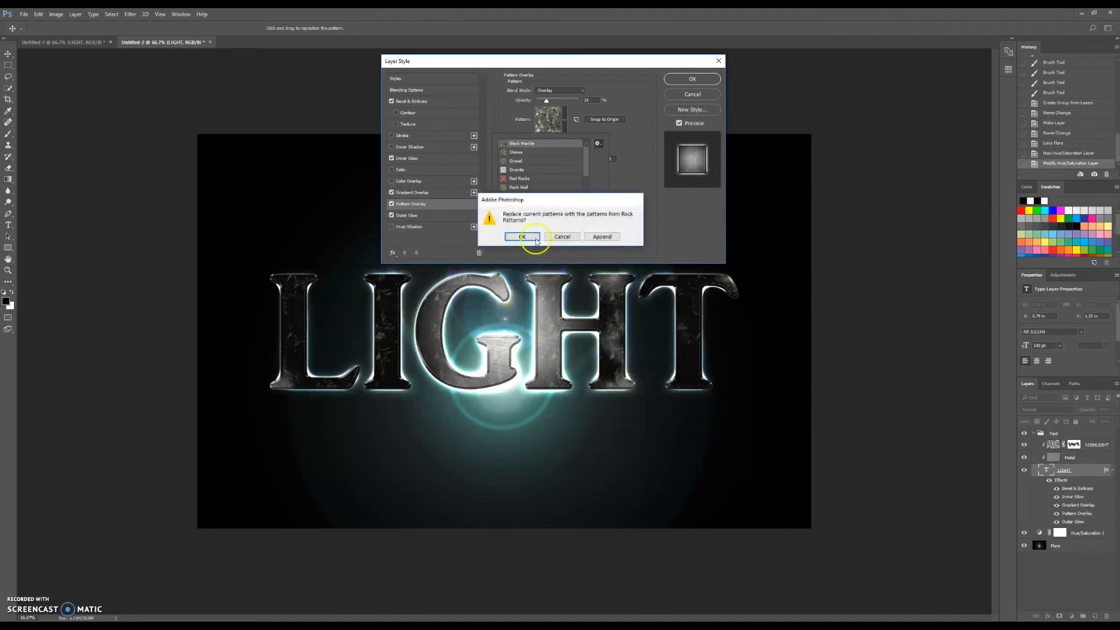
pyautogui.click(602, 236)
pyautogui.moveTo(586, 147)
pyautogui.mouseDown()
pyautogui.moveTo(587, 159)
pyautogui.moveTo(588, 143)
pyautogui.mouseUp()
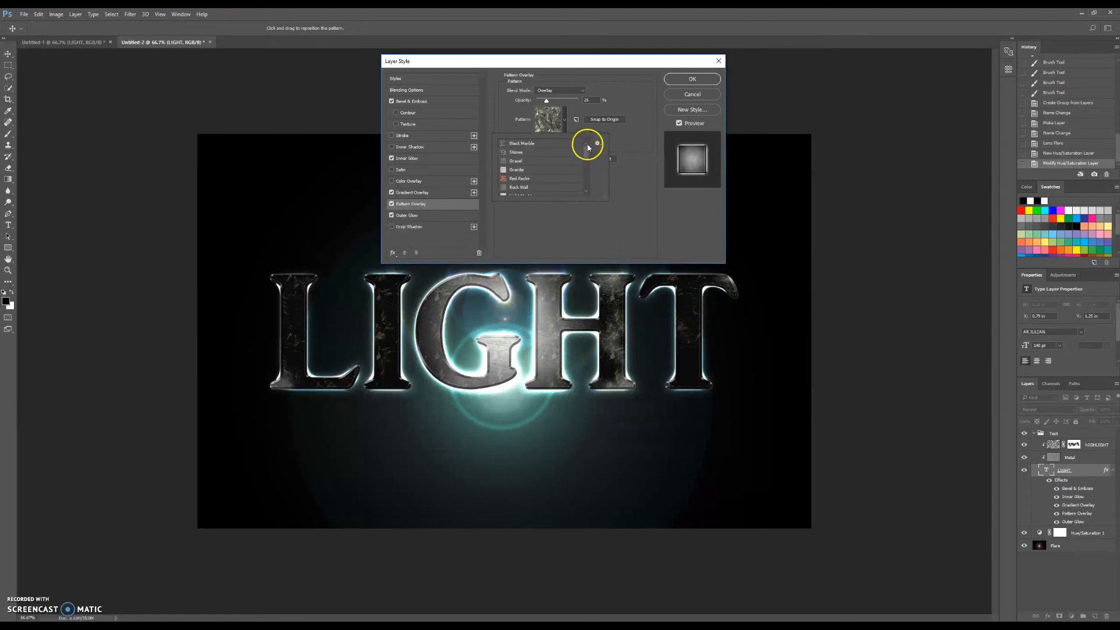
pyautogui.click(528, 144)
pyautogui.doubleClick(529, 147)
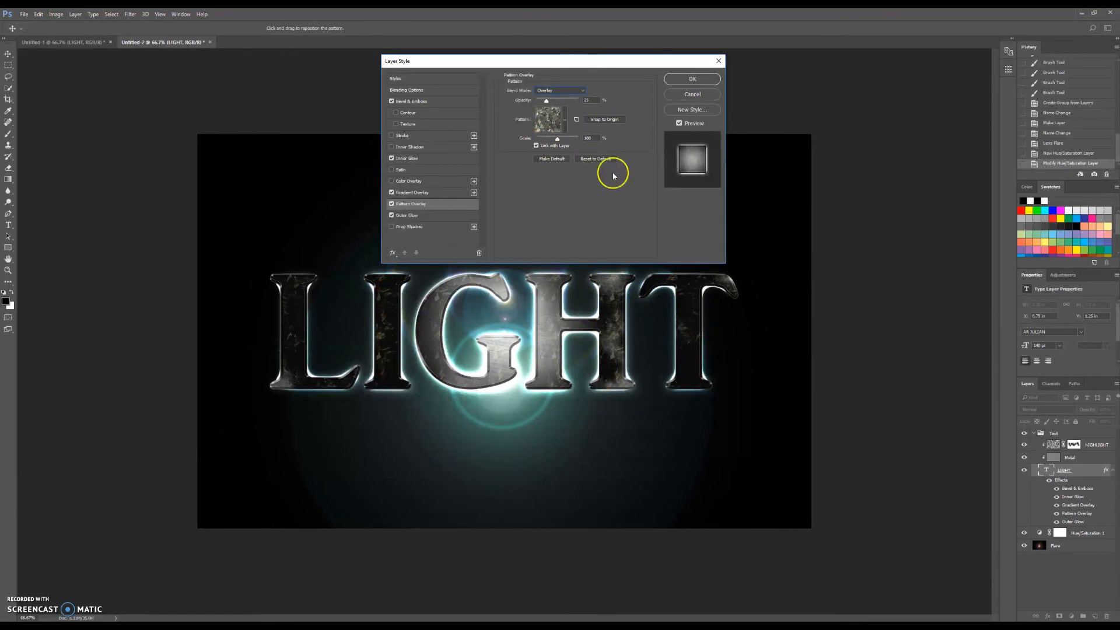
pyautogui.click(693, 79)
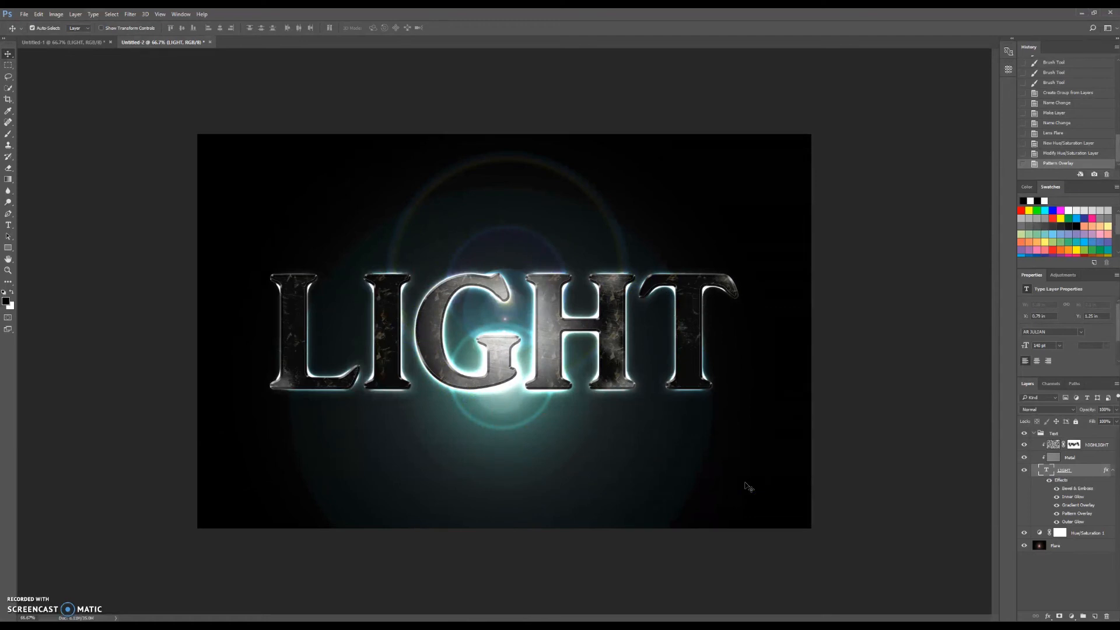
# Switch to the Untitled-1 document to compare its LIGHT artwork with the new version.
pyautogui.click(732, 466)
pyautogui.click(718, 464)
pyautogui.click(94, 42)
pyautogui.click(145, 43)
pyautogui.click(76, 41)
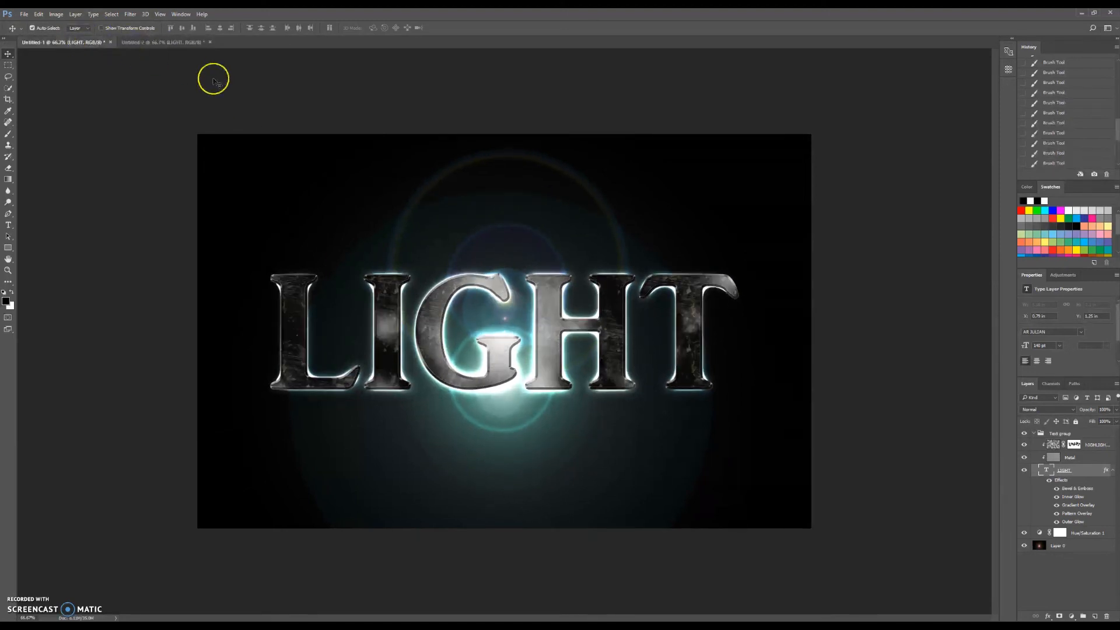